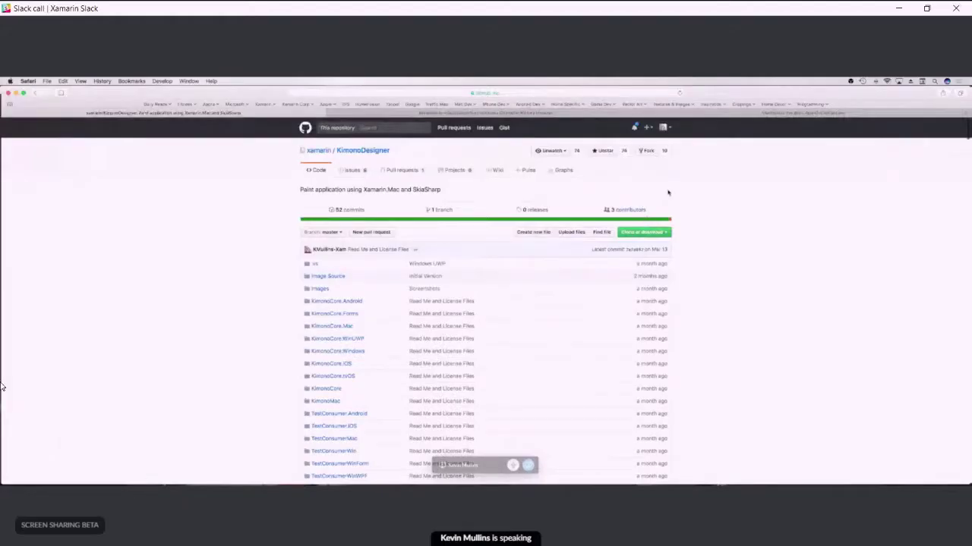
Step: Leave the KimonoDesigner GitHub page and bring the Visual Studio project showing Kimono.cs to the front
left_click(625, 95)
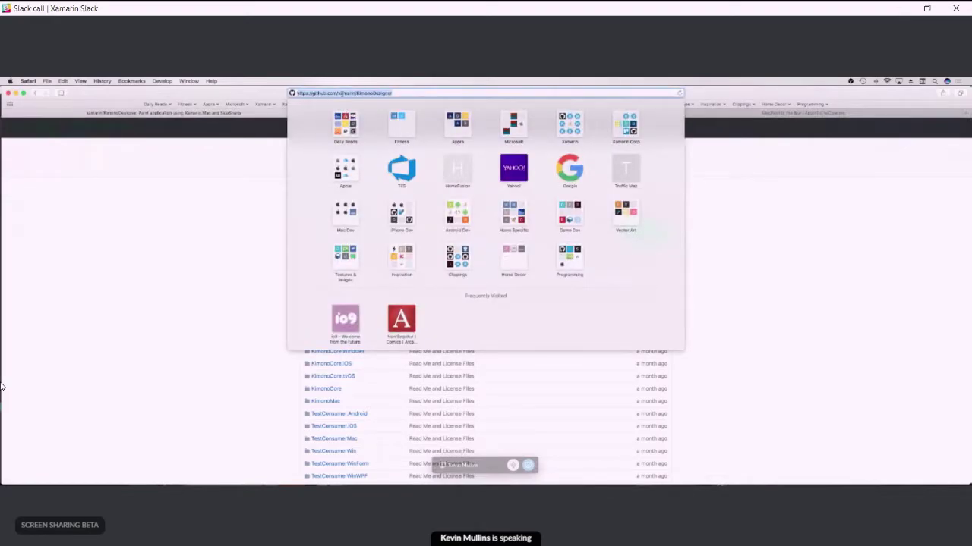
left_click(721, 247)
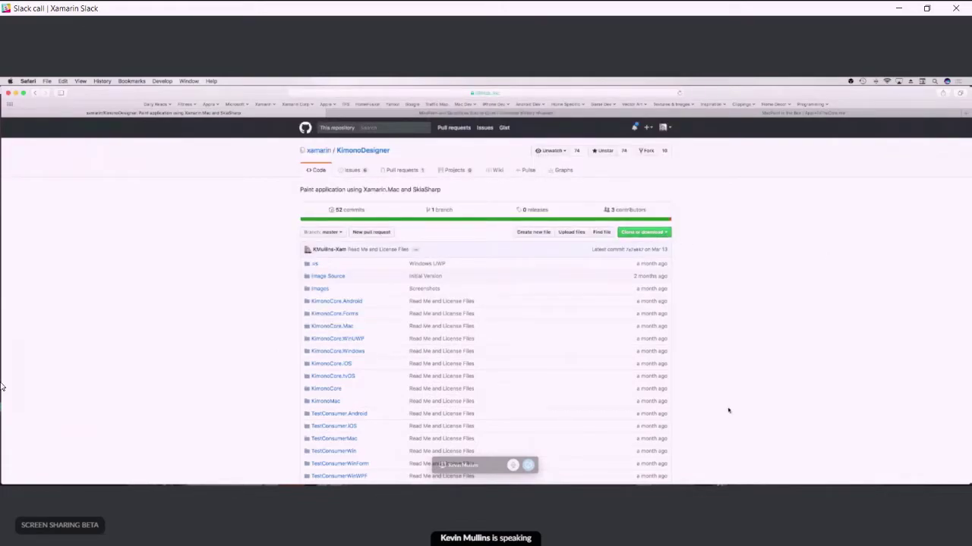
mouse_move(553, 479)
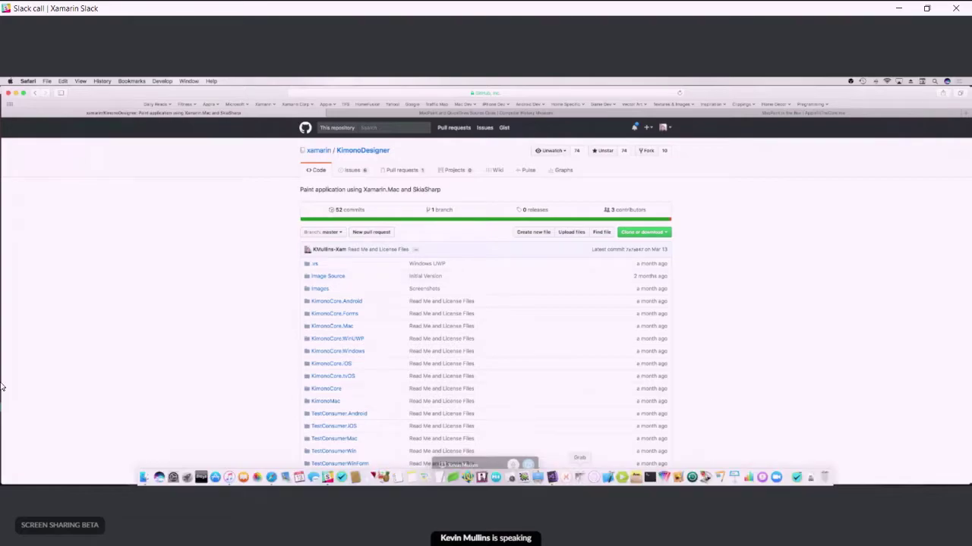
left_click(552, 476)
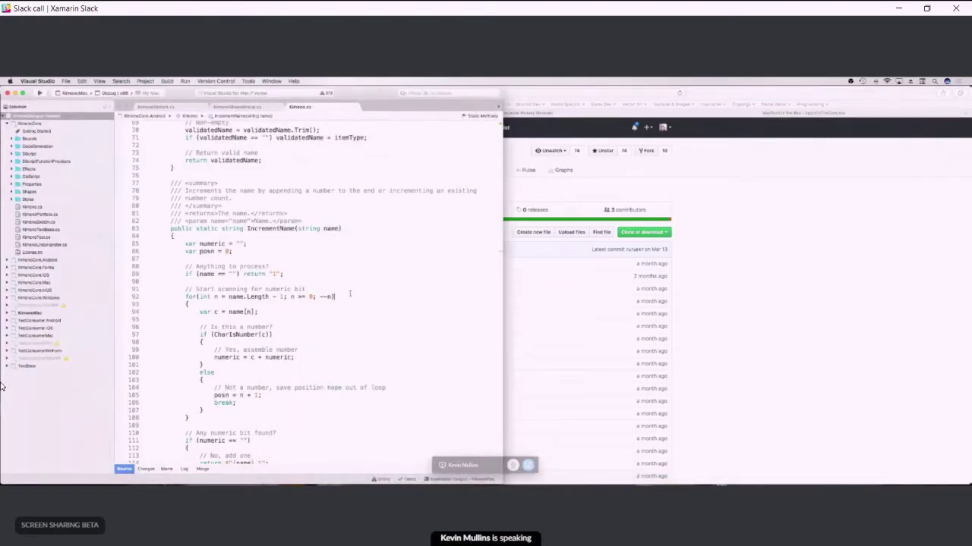
Step: Run the solution to launch Kimono Designer, cancel its What's New window, and return to Visual Studio
left_click(40, 92)
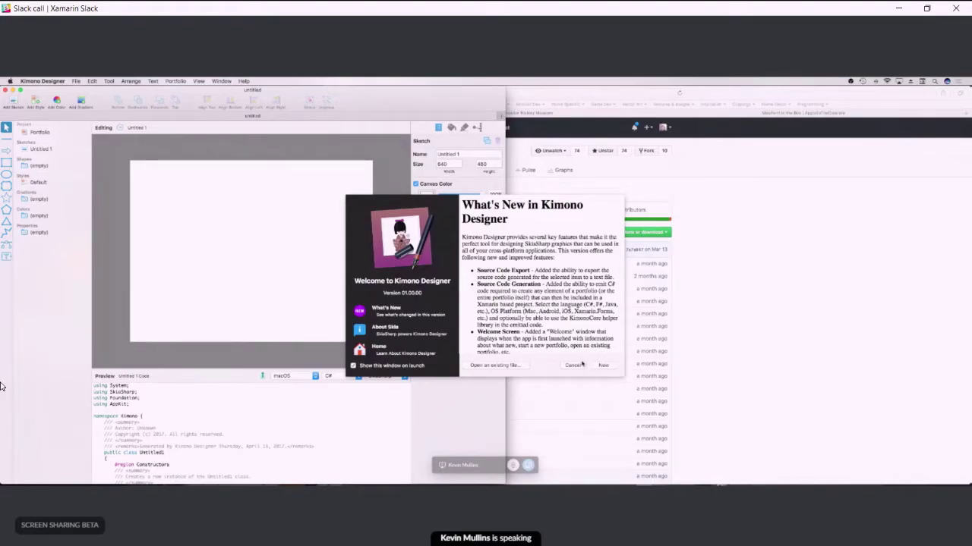
left_click(571, 365)
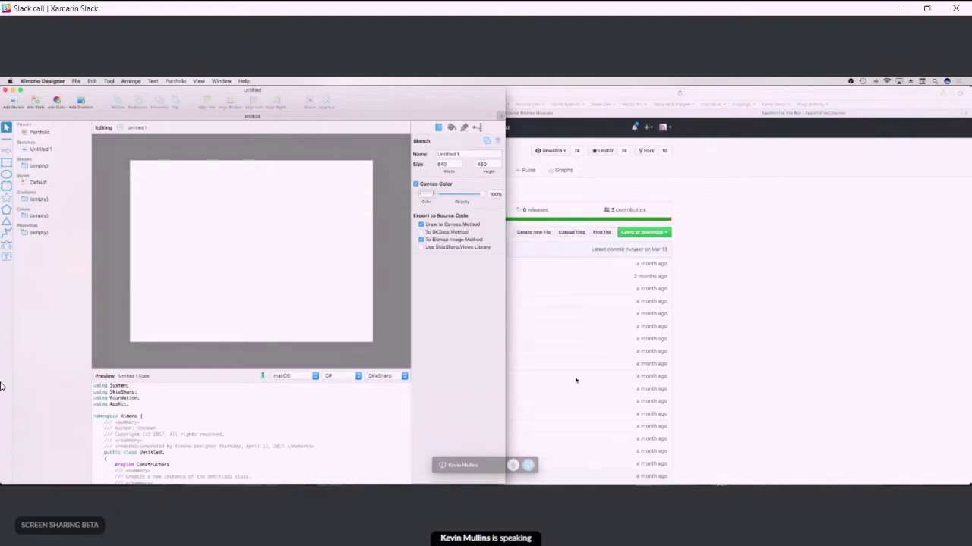
mouse_move(546, 480)
left_click(544, 477)
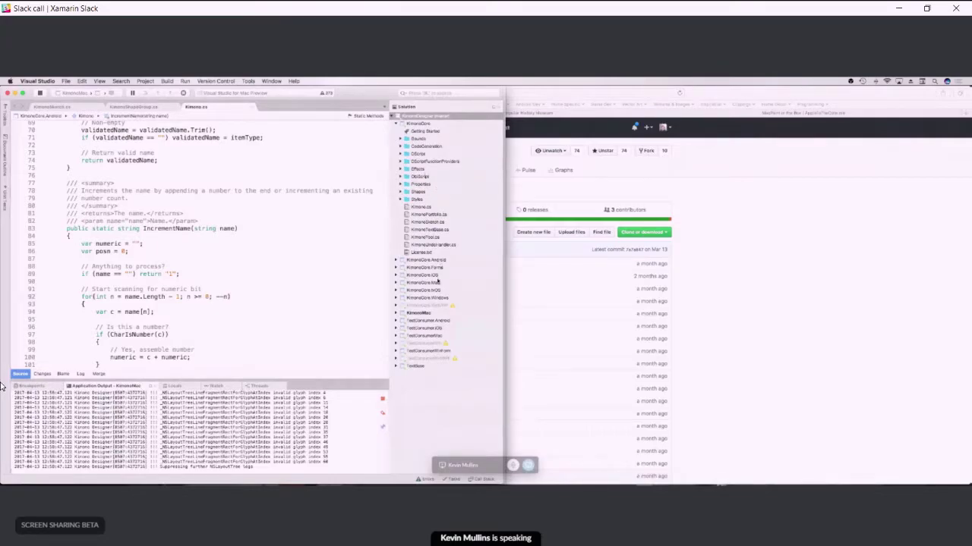
left_click(432, 299)
left_click(431, 291)
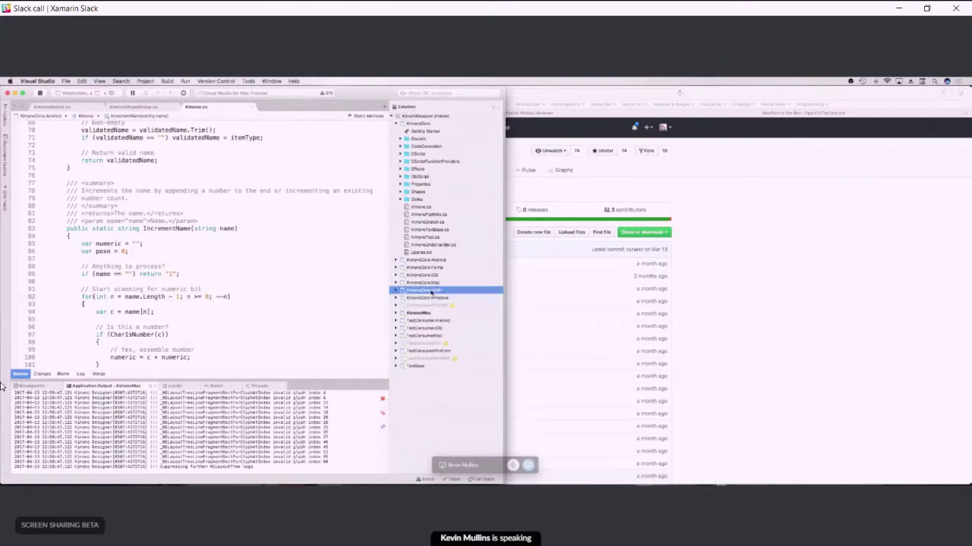
left_click(432, 283)
left_click(434, 275)
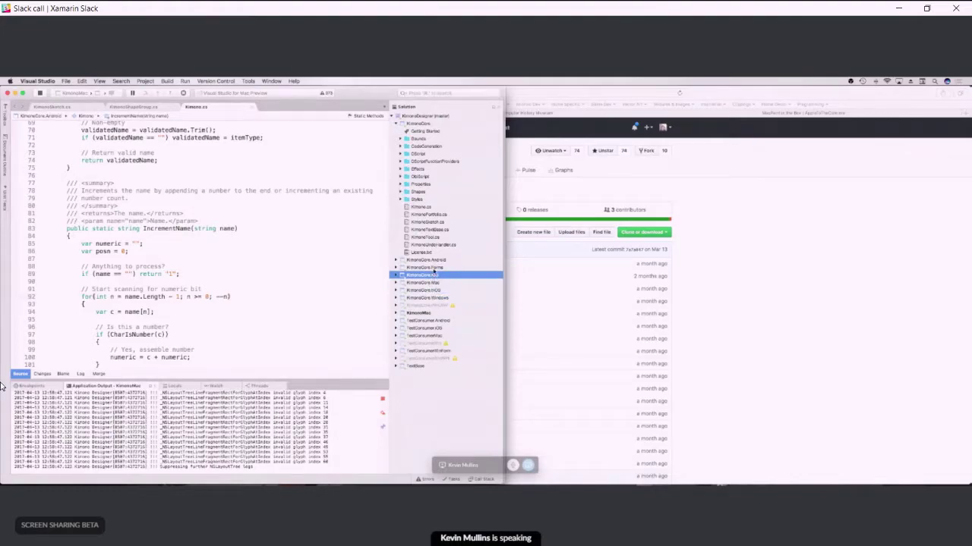
left_click(436, 267)
left_click(442, 259)
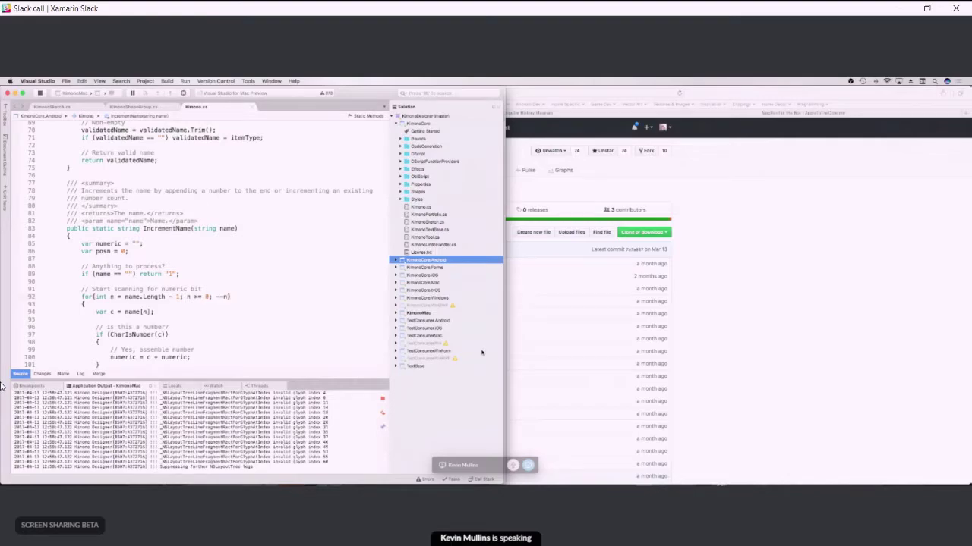
key("super+Tab")
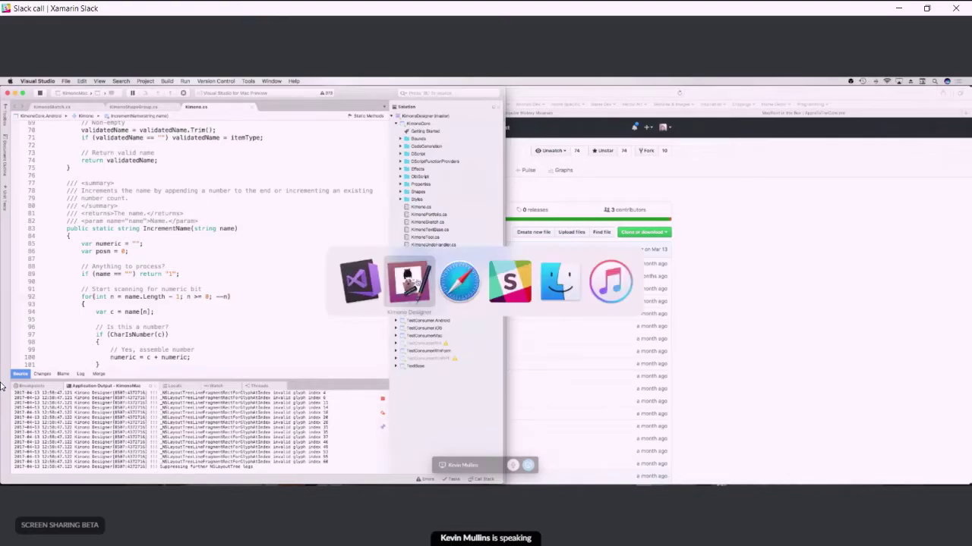
Step: Switch to Kimono Designer, draw an oval left of the Untitled sketch's centre, and show its fill settings
left_click(398, 282)
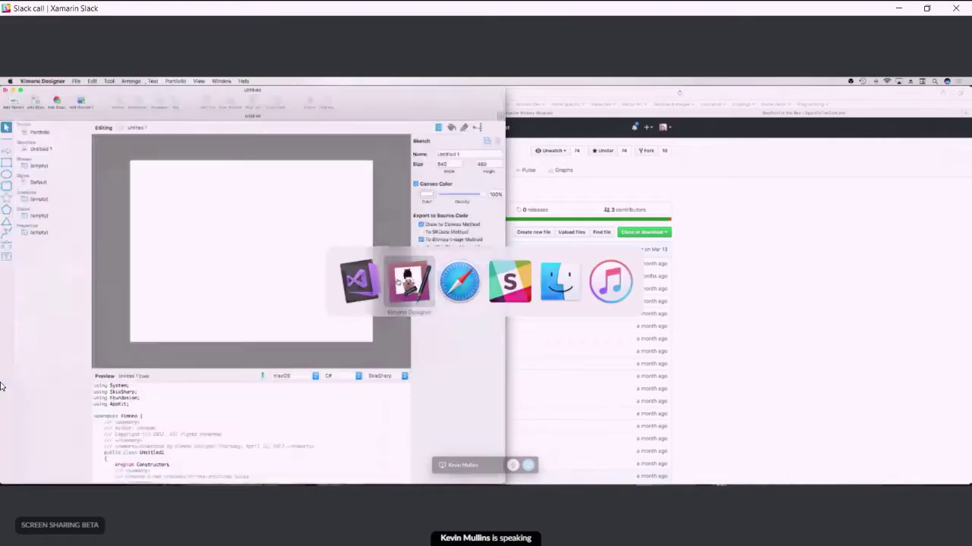
left_click(6, 174)
left_click_drag(196, 199, 279, 276)
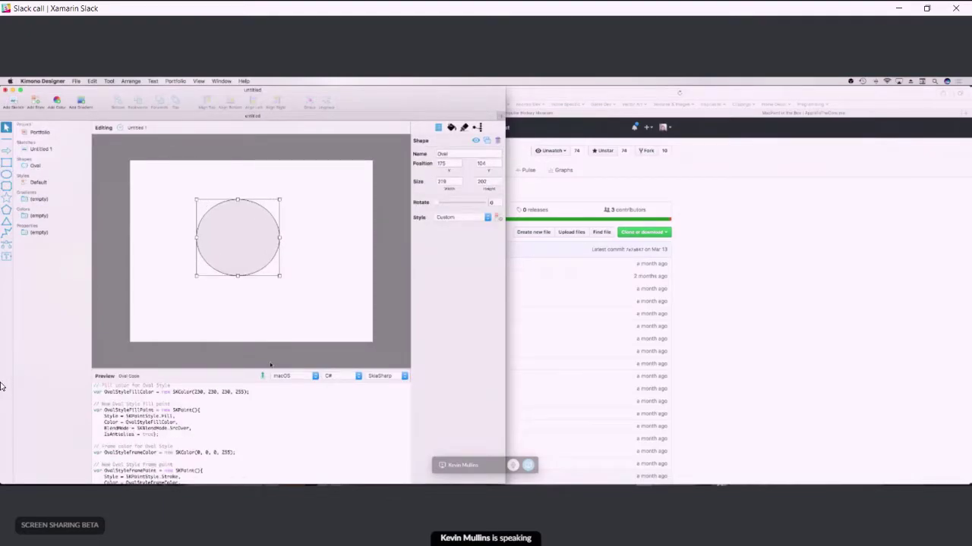
scroll(218, 431, "down", 5)
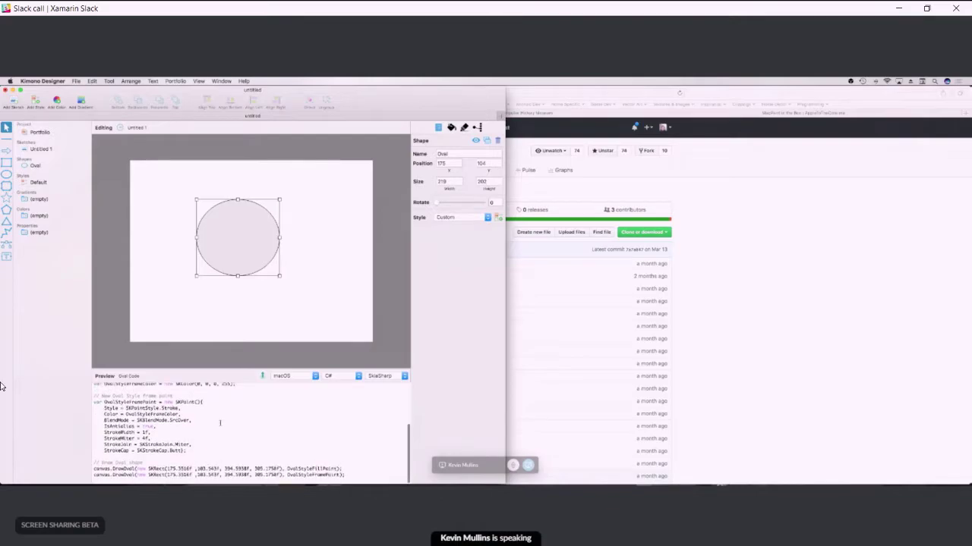
scroll(219, 423, "up", 5)
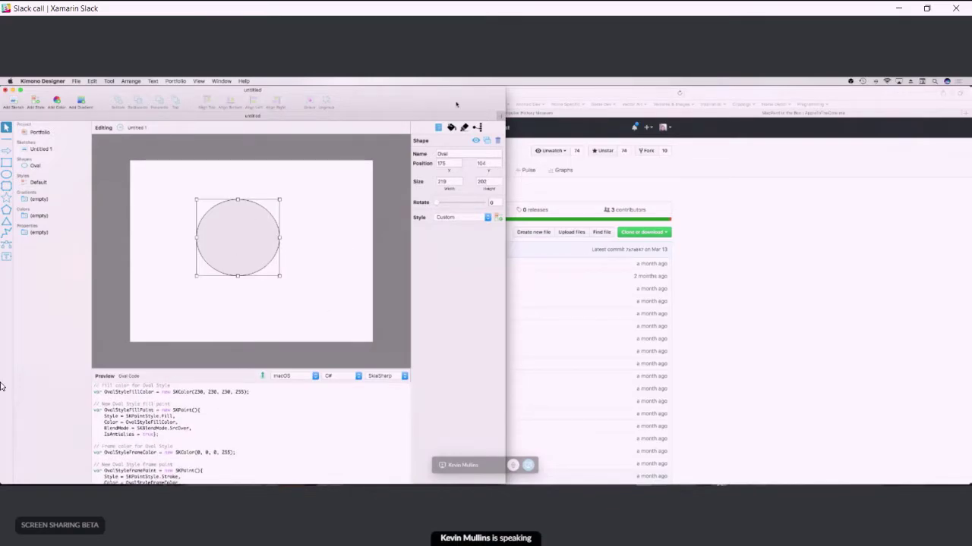
left_click(452, 128)
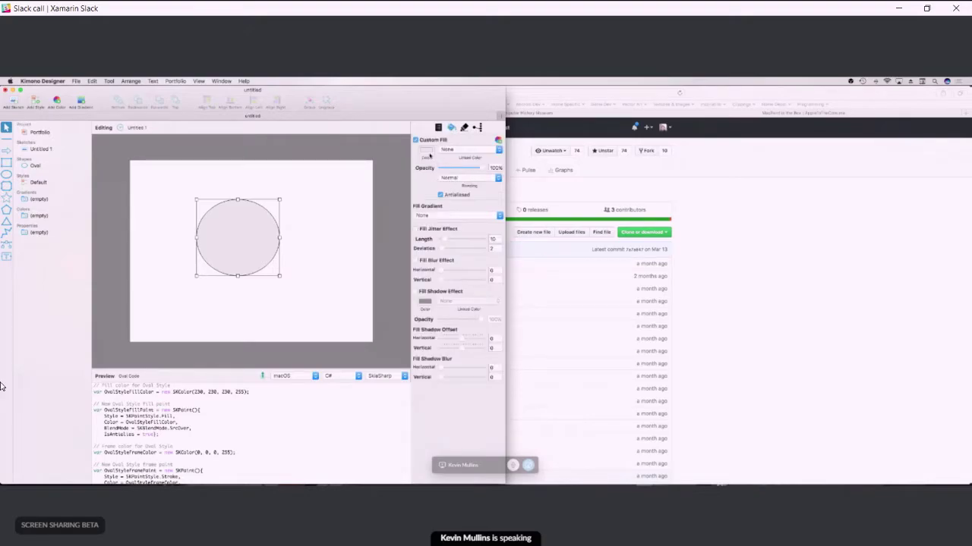
Step: Fill the oval with strawberry pink
left_click(427, 152)
left_click_drag(622, 190, 563, 185)
left_click(570, 260)
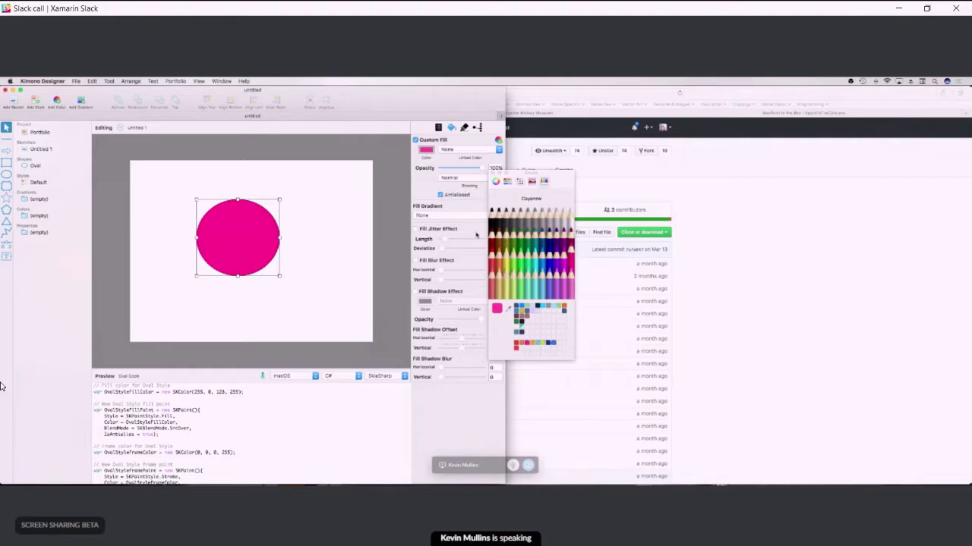
left_click(366, 251)
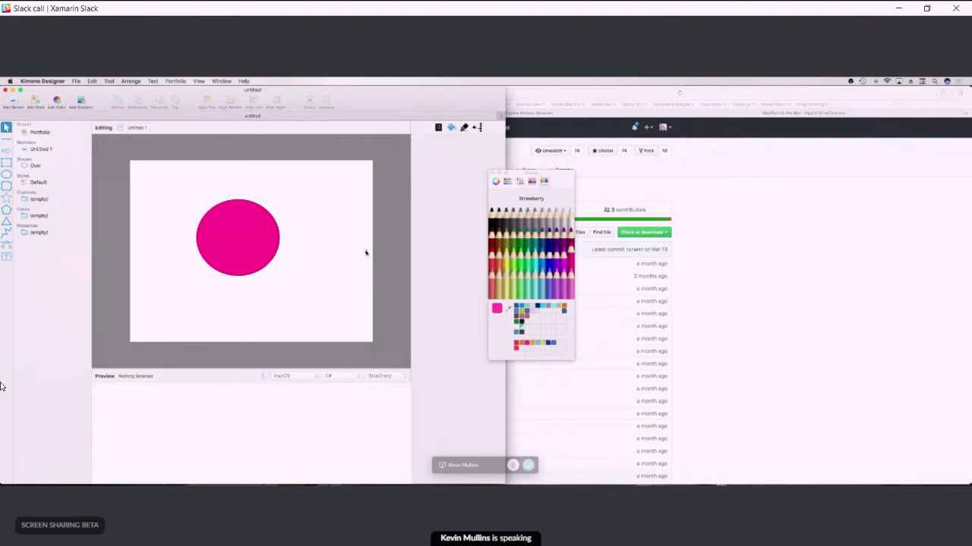
left_click(266, 232)
left_click(494, 173)
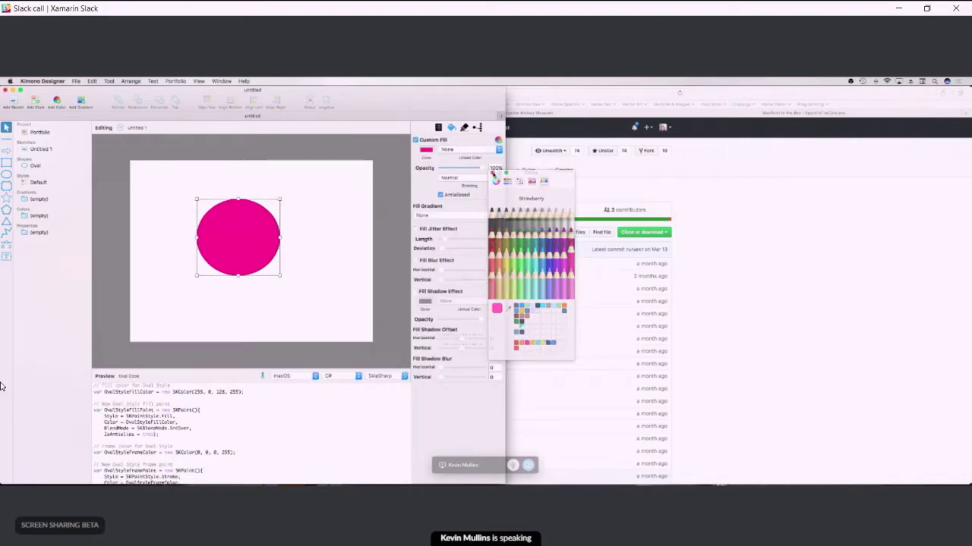
Step: Add a fill jitter to the oval with length about 30 and deviation 14
left_click(416, 228)
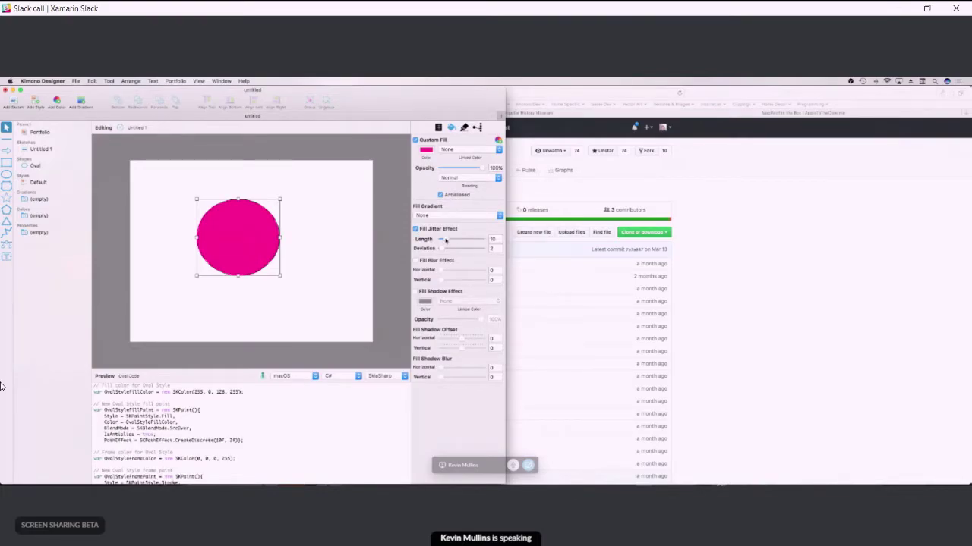
left_click_drag(448, 239, 453, 240)
left_click(447, 248)
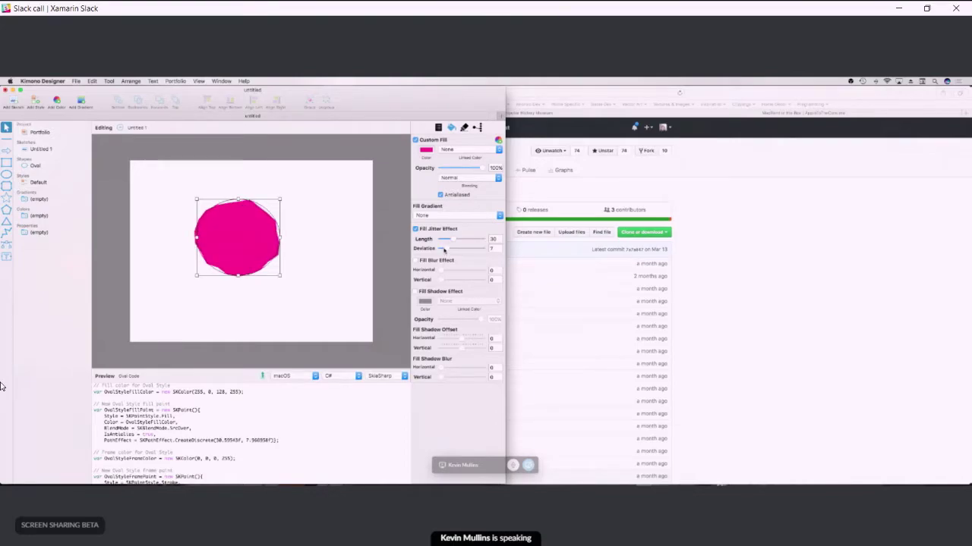
left_click_drag(444, 250, 453, 249)
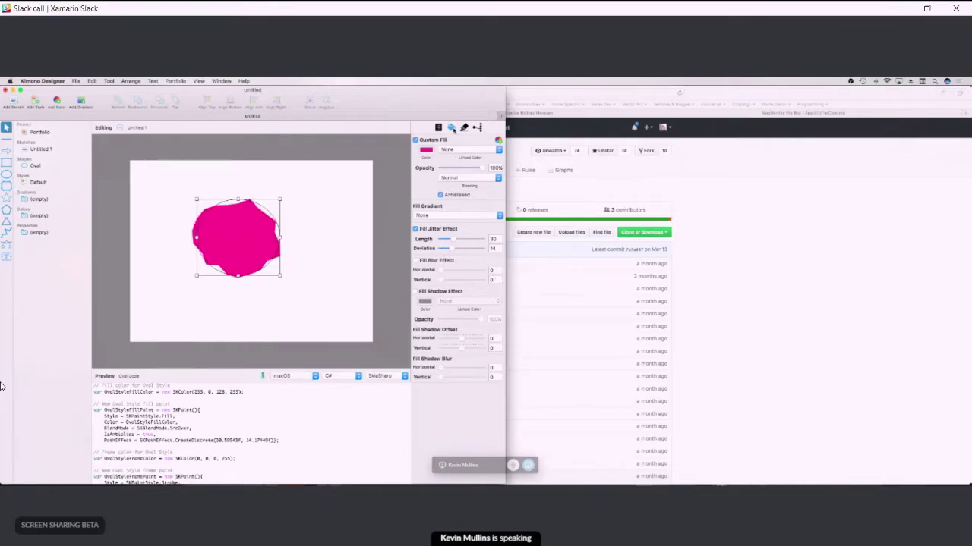
Step: Turn off the oval's outline, move it toward the upper left, then delete it
left_click(464, 127)
left_click(415, 140)
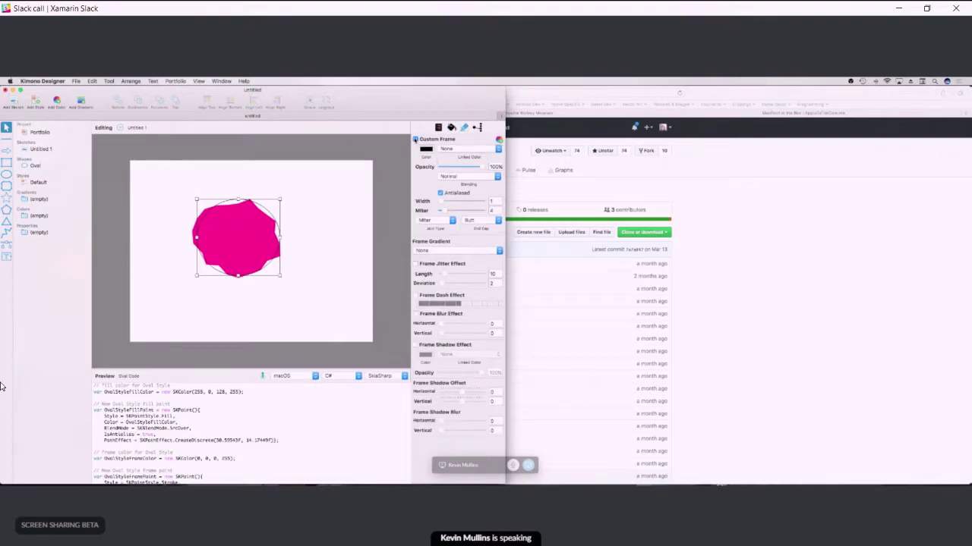
left_click_drag(243, 241, 192, 221)
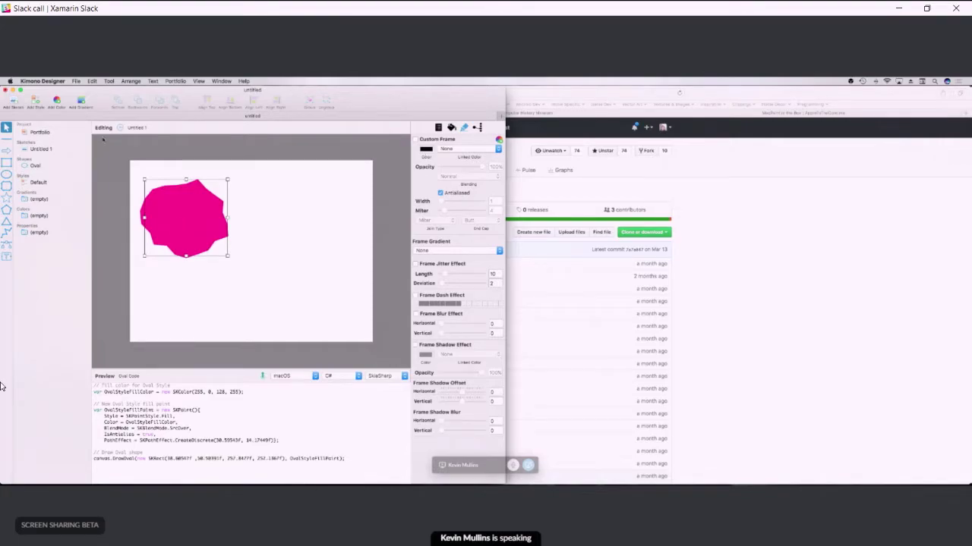
left_click(438, 127)
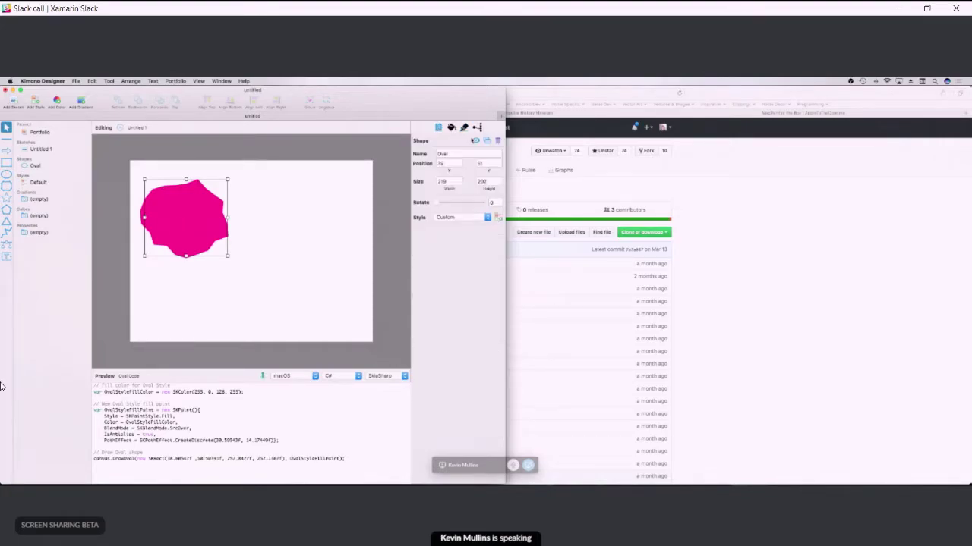
left_click(498, 140)
Step: Draw a circle with a star centred inside, group them, and enable Boolean Operation on the group
left_click(6, 174)
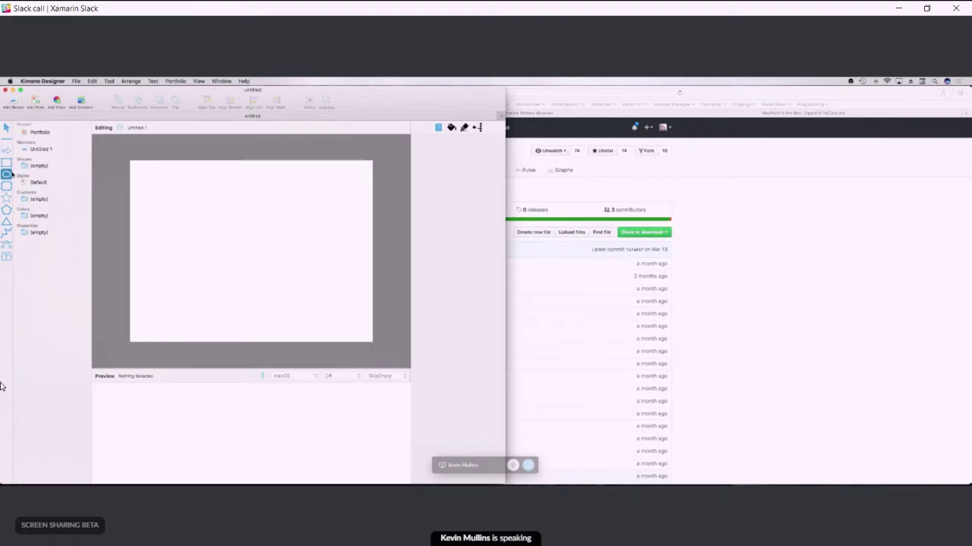
left_click_drag(195, 196, 282, 276)
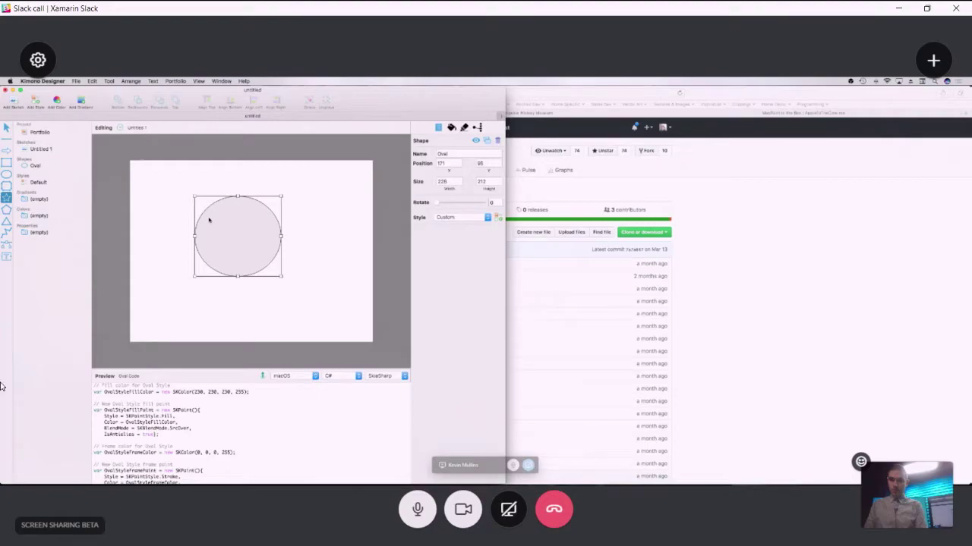
left_click_drag(209, 213, 274, 275)
left_click_drag(229, 249, 222, 241)
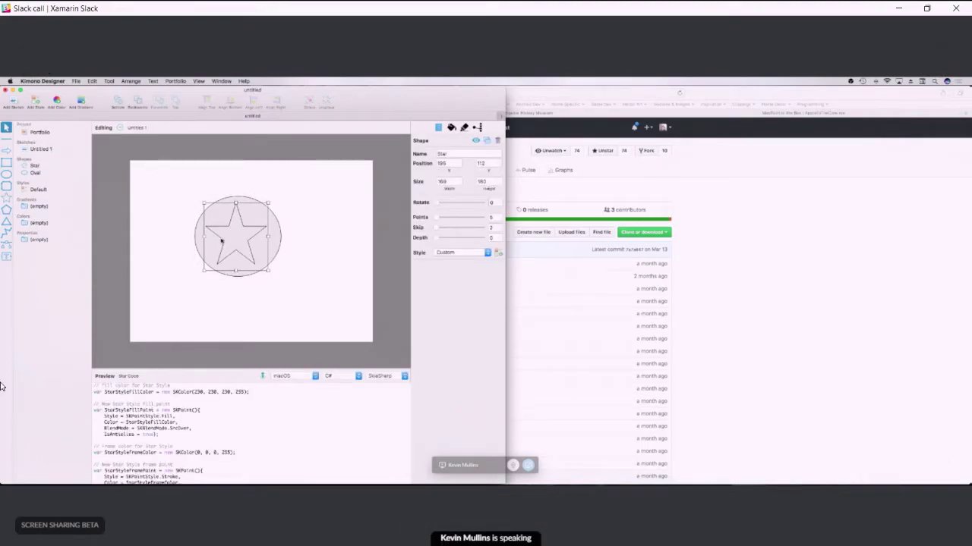
left_click(196, 240, "shift")
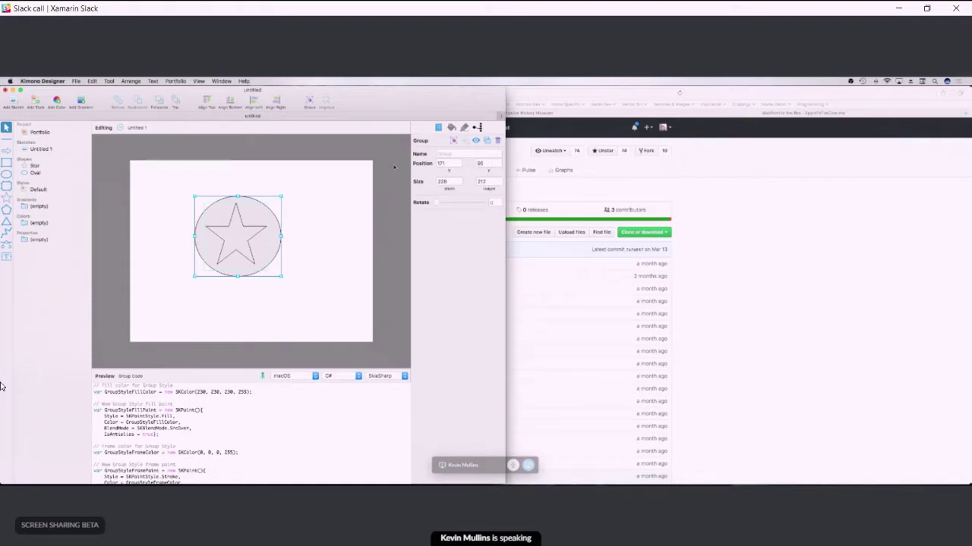
left_click(454, 140)
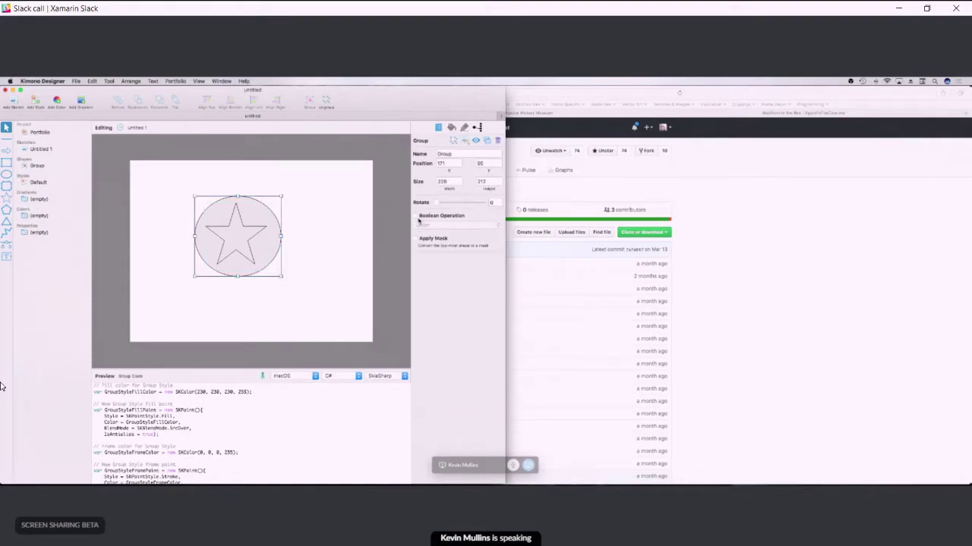
left_click(460, 229)
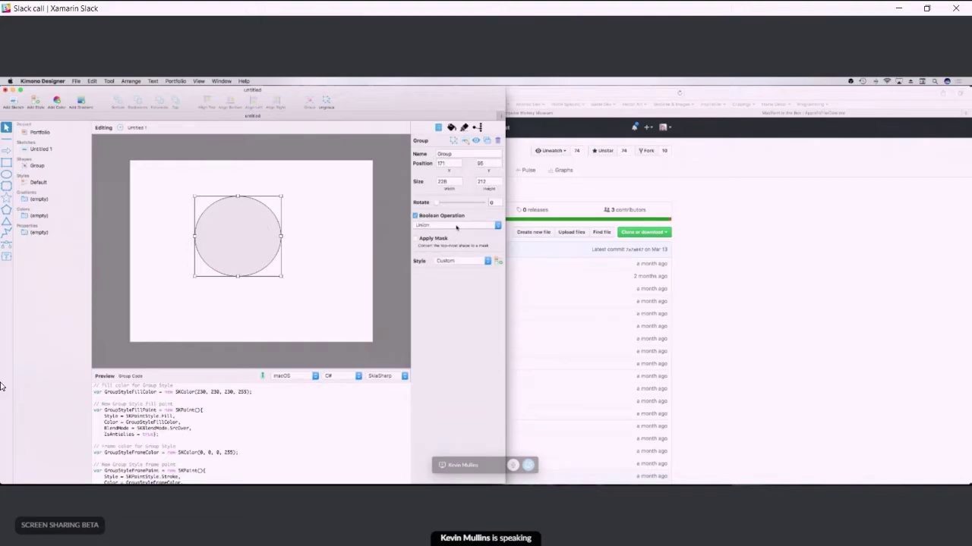
Step: Try Intersection and Reverse Difference booleans, then settle on Difference to cut the star from the circle
left_click(456, 226)
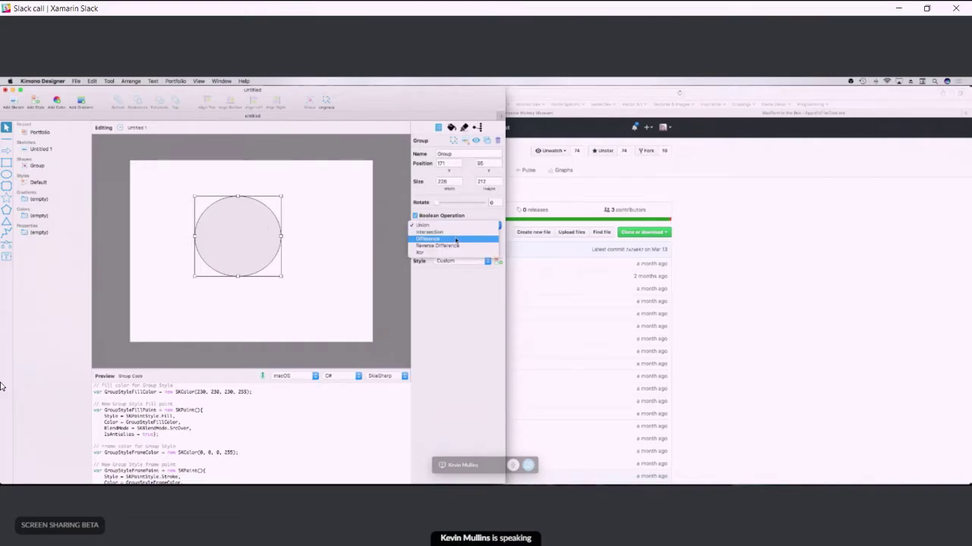
left_click(455, 232)
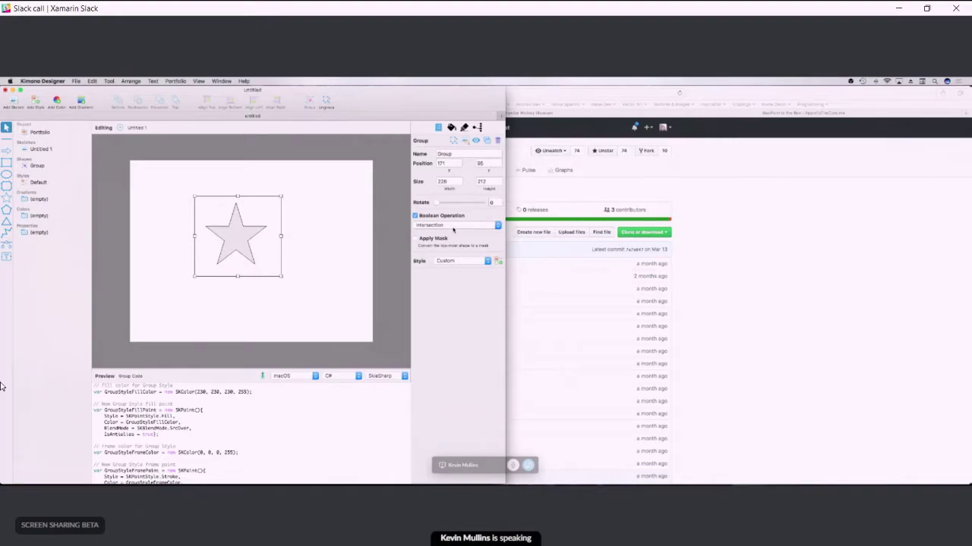
left_click(453, 226)
left_click(452, 238)
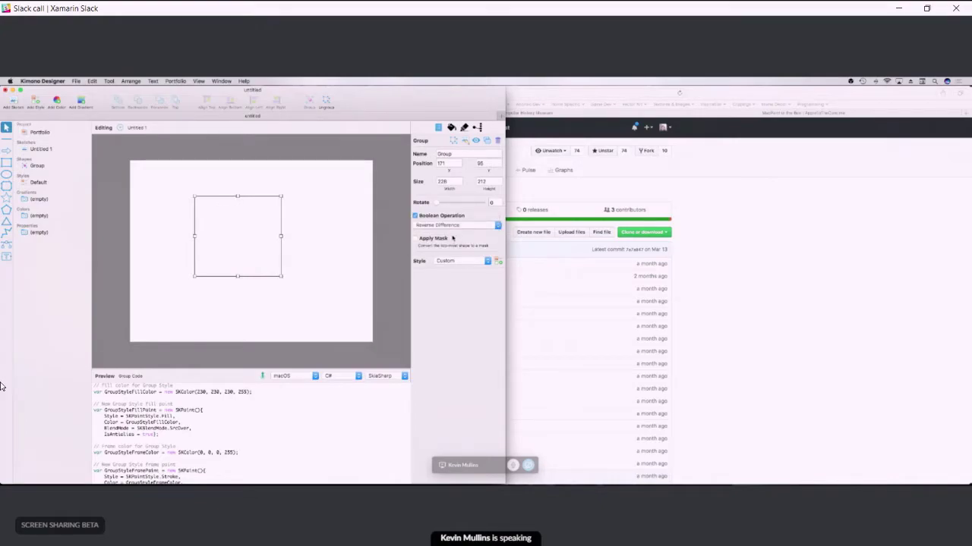
left_click(453, 225)
left_click(449, 216)
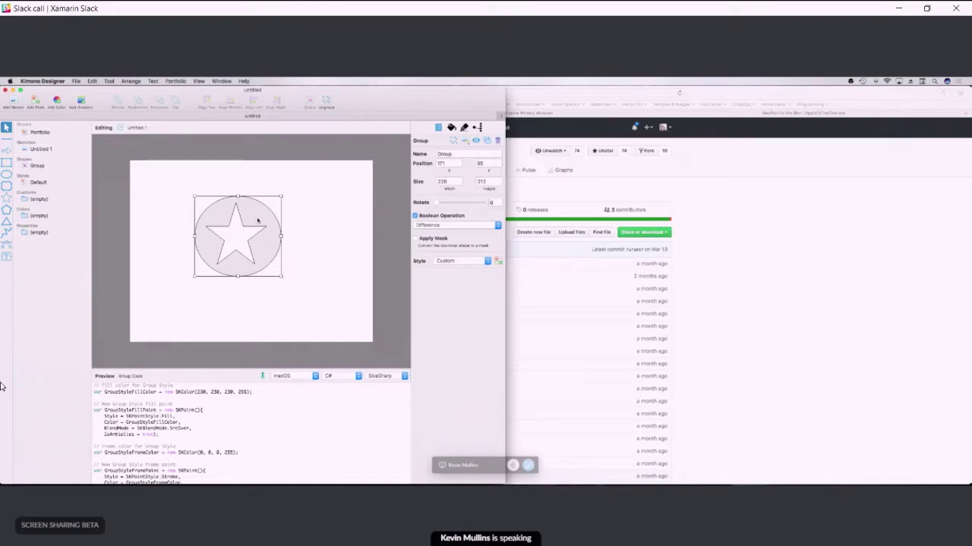
Step: Enlarge the group, nudge the star right inside it, move it toward the page centre, and add a New Style
left_click_drag(260, 218, 290, 201)
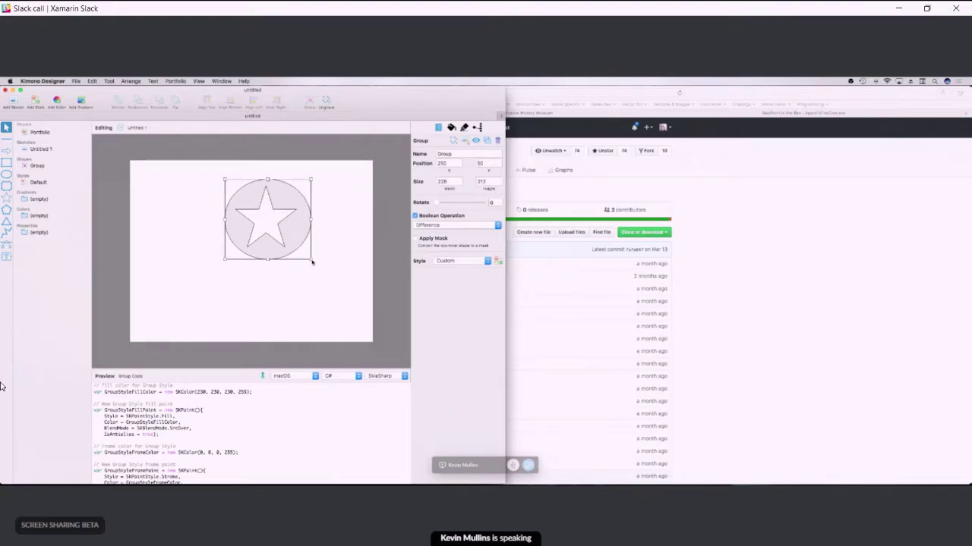
left_click_drag(312, 262, 203, 245)
double_click(197, 235)
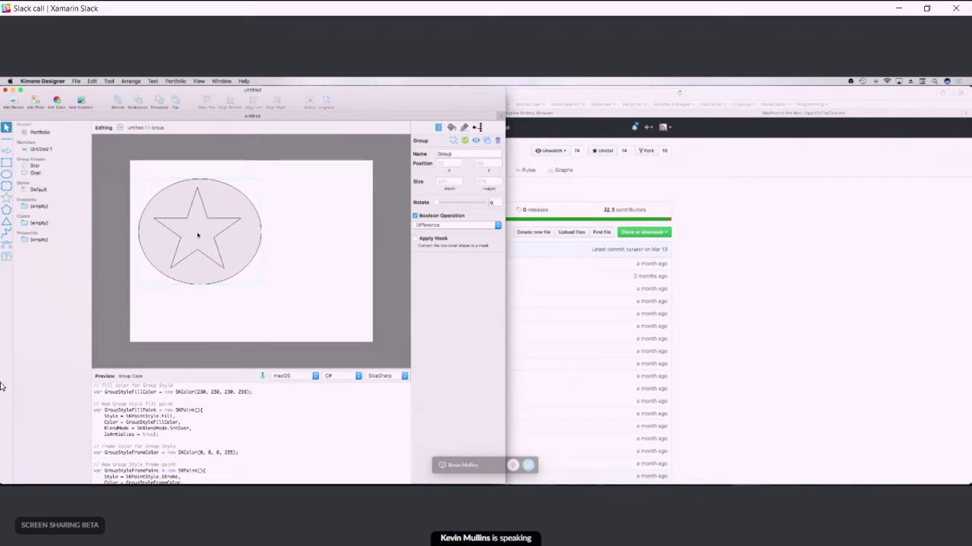
left_click(197, 238)
left_click_drag(193, 237, 198, 237)
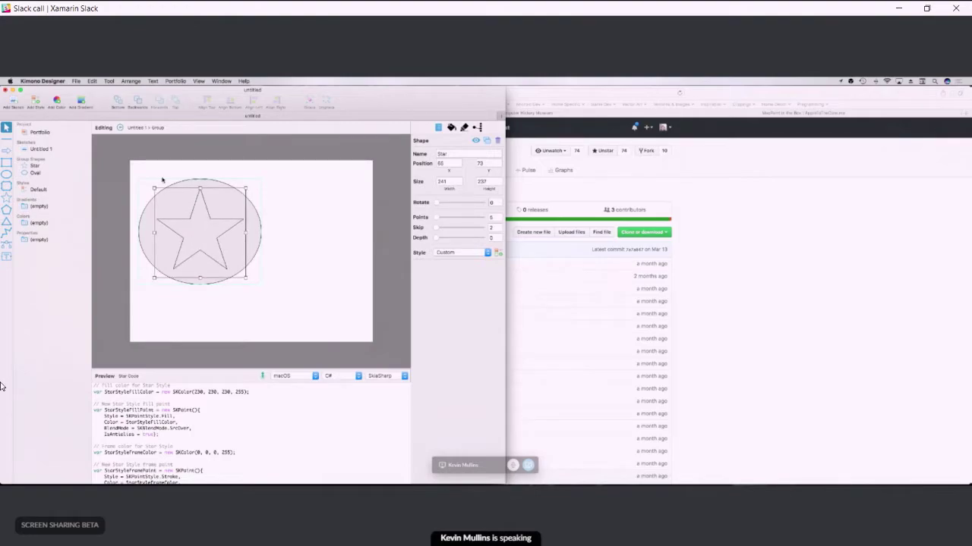
left_click(119, 128)
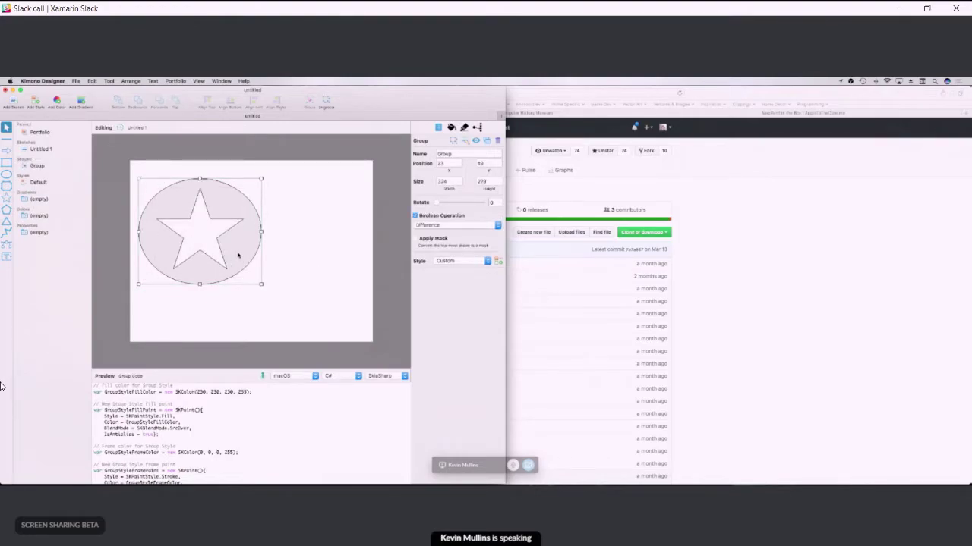
left_click_drag(238, 255, 262, 306)
left_click_drag(253, 236, 283, 256)
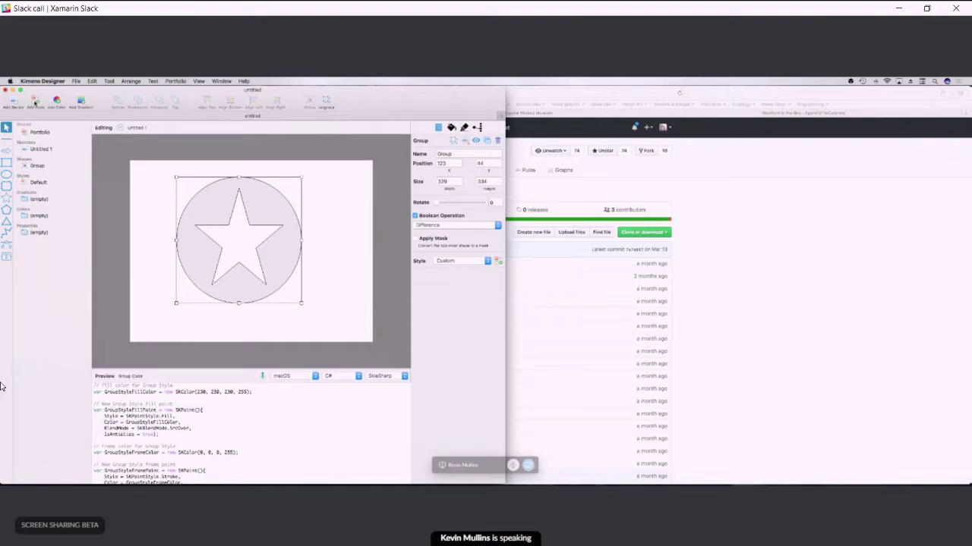
left_click(35, 101)
Step: Add a new gradient running from top centre to bottom centre
left_click(51, 191)
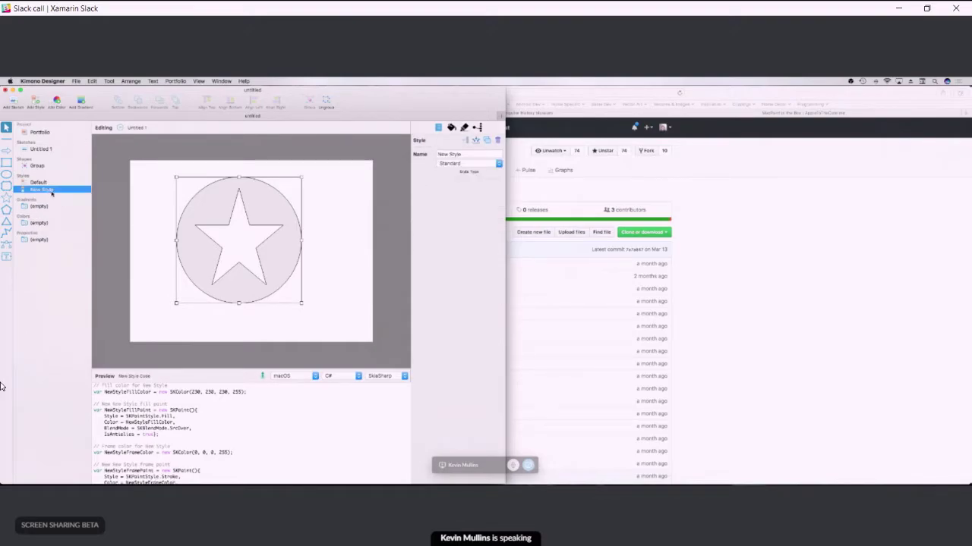
left_click(452, 128)
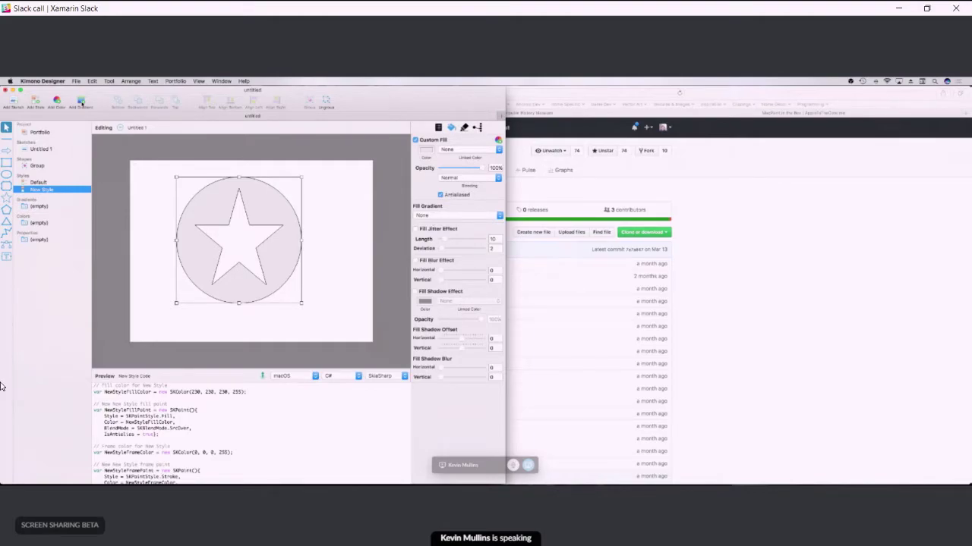
left_click(82, 103)
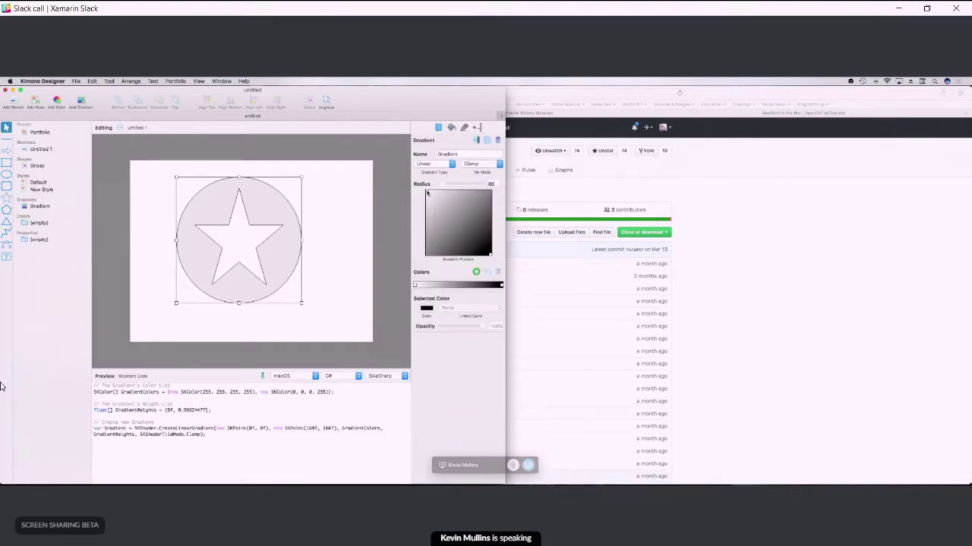
left_click_drag(428, 193, 450, 191)
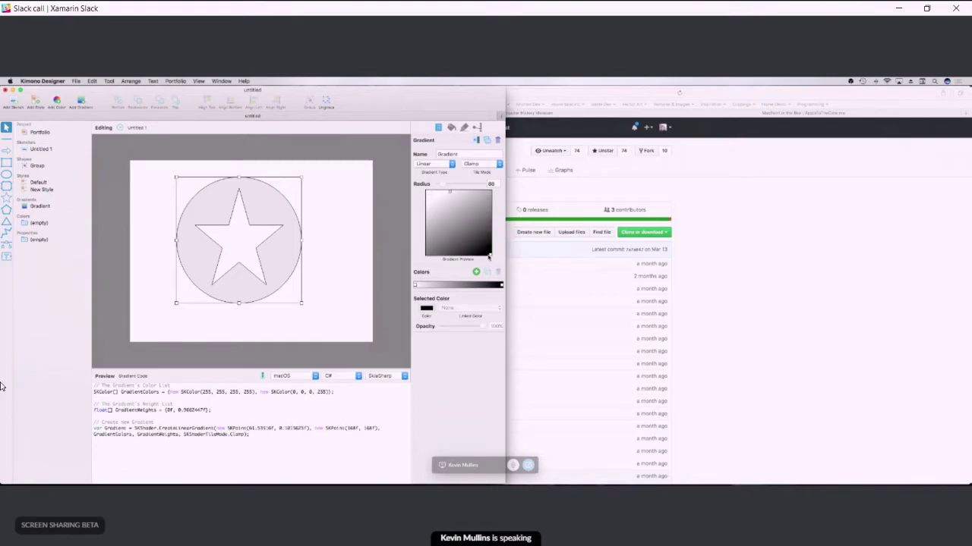
left_click_drag(489, 257, 458, 256)
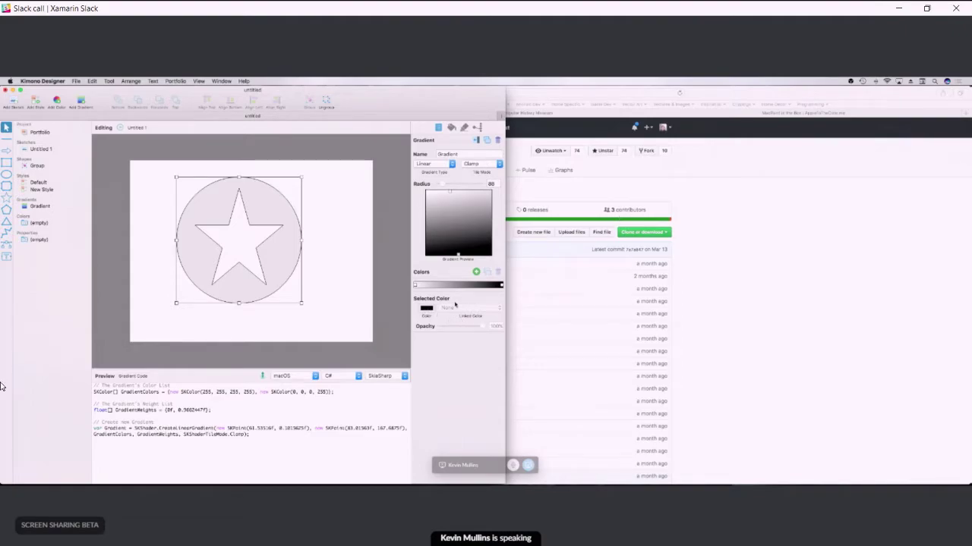
Step: Make the gradient's end stop pink and add an orange middle stop
left_click(501, 286)
left_click(429, 309)
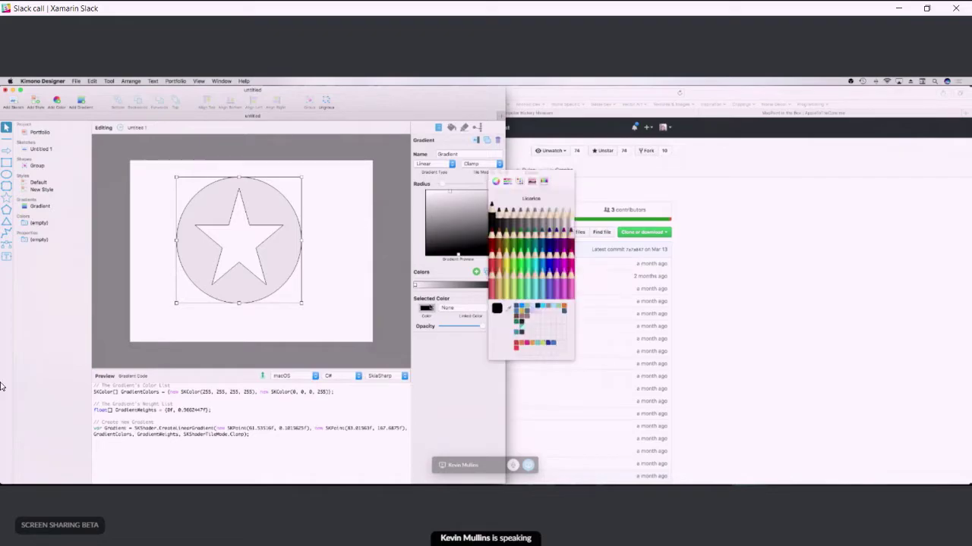
left_click(570, 262)
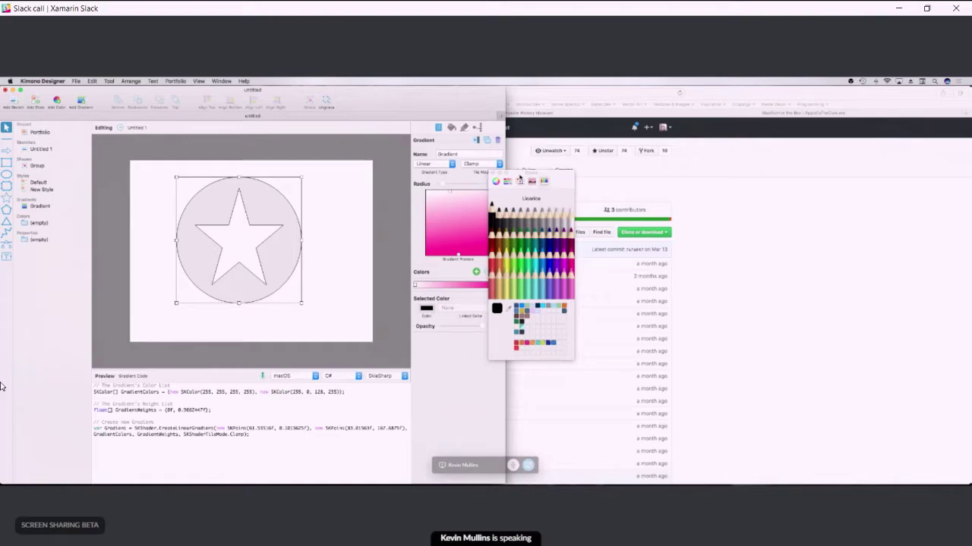
left_click_drag(519, 177, 573, 179)
left_click(455, 285)
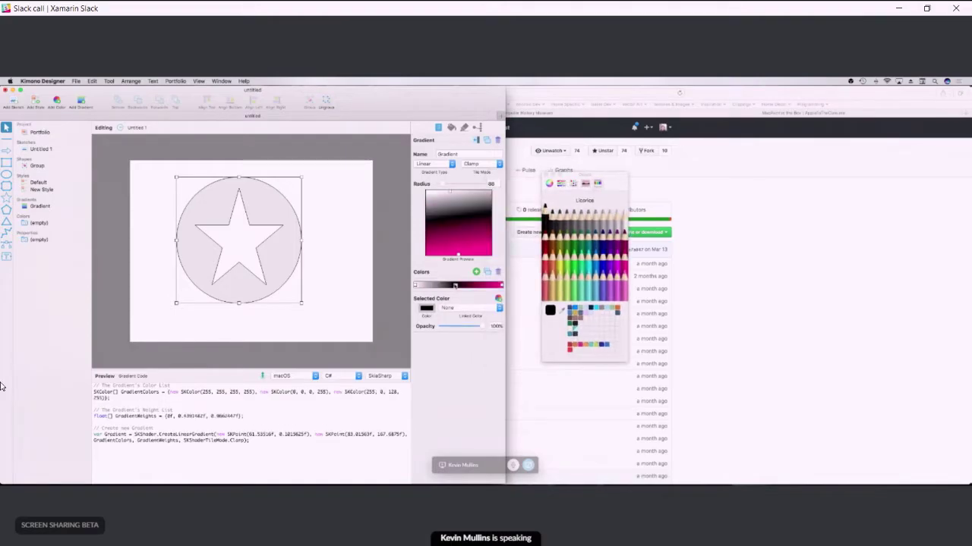
left_click(577, 258)
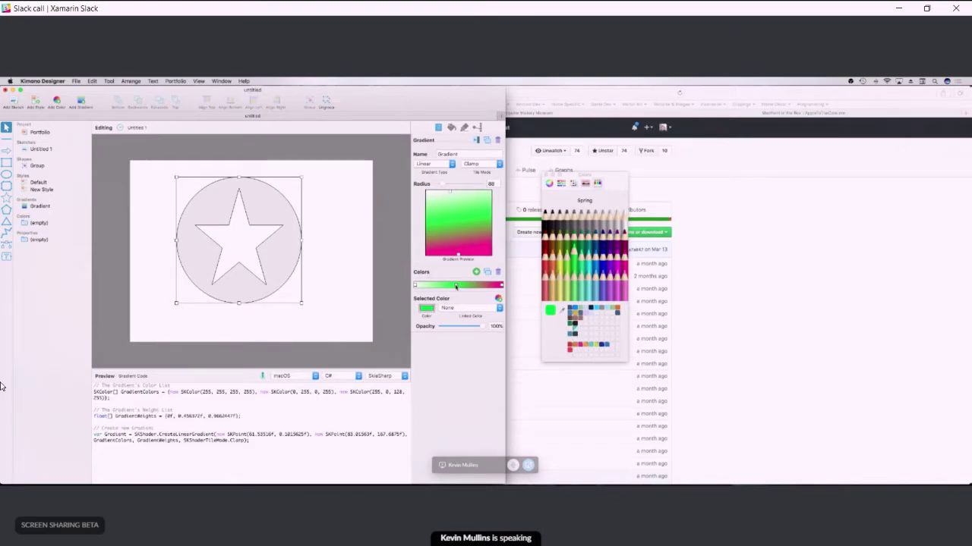
mouse_move(455, 286)
left_mouse_down()
mouse_move(471, 286)
mouse_move(444, 287)
left_mouse_up()
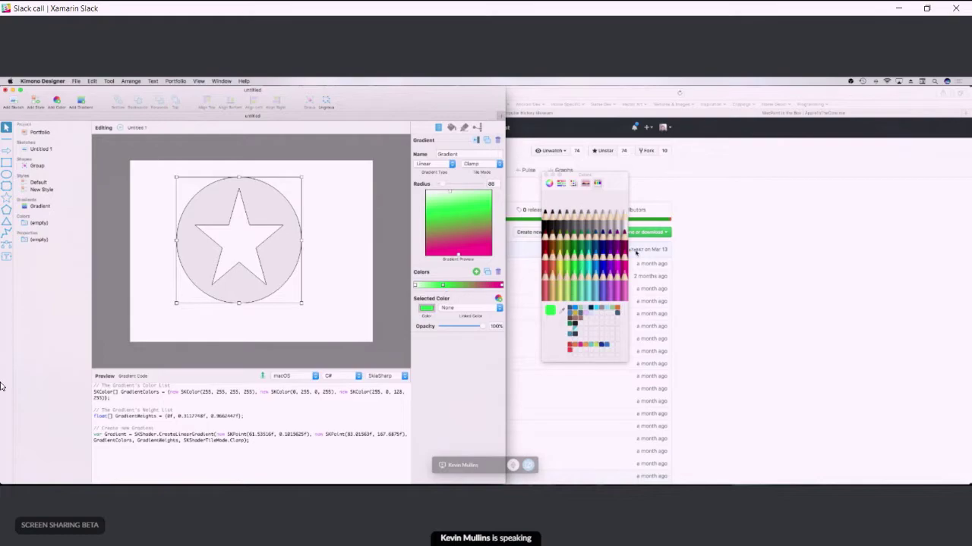
left_click(549, 259)
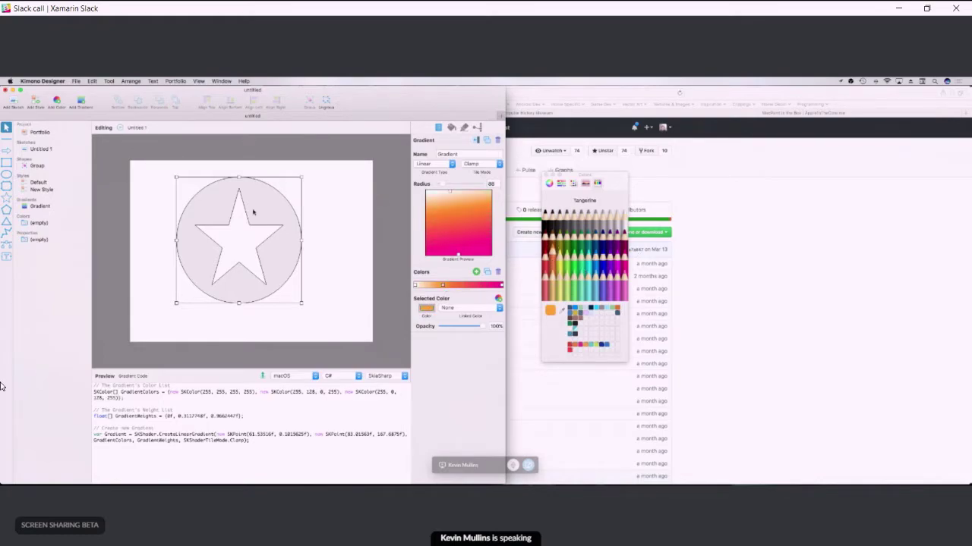
Step: Set New Style's fill gradient to Gradient
left_click(35, 191)
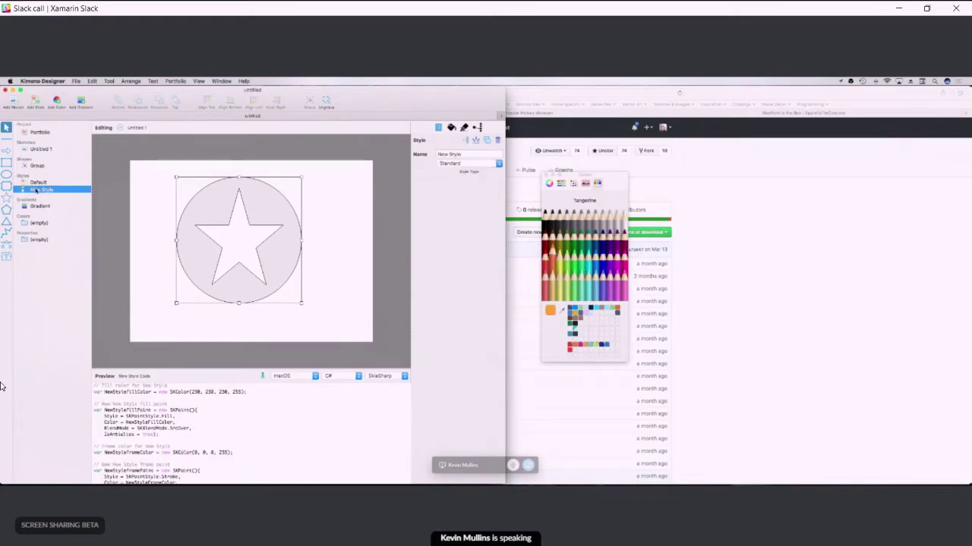
left_click(37, 166)
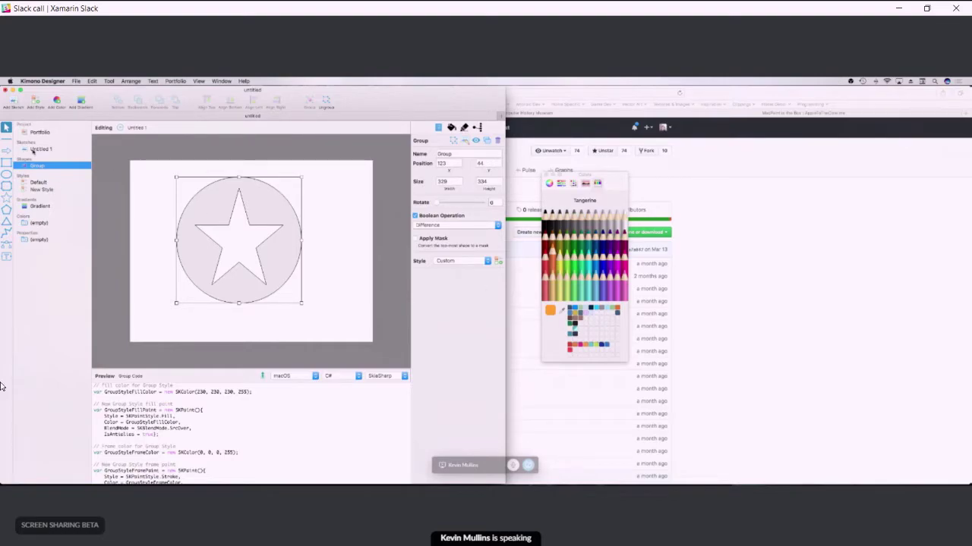
left_click(42, 189)
left_click(451, 128)
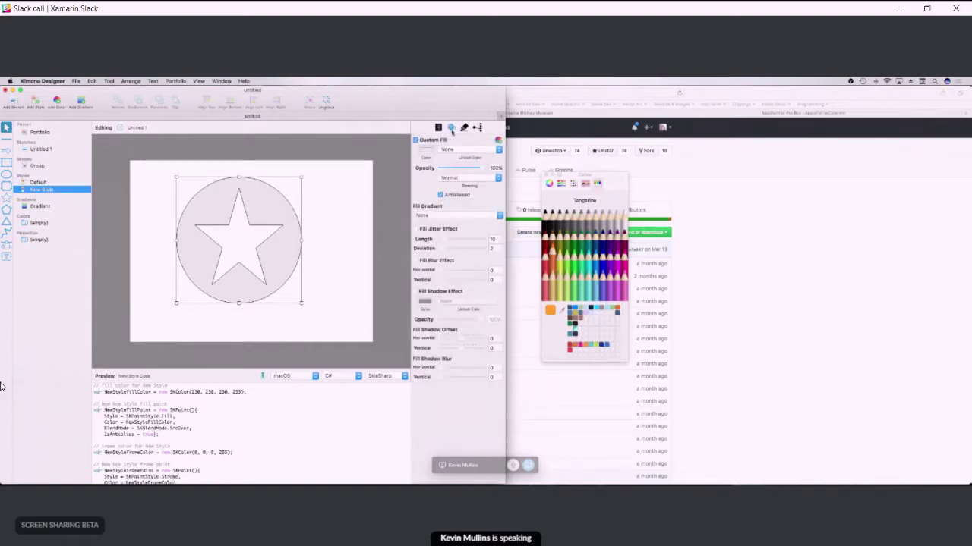
left_click(468, 215)
left_click(459, 224)
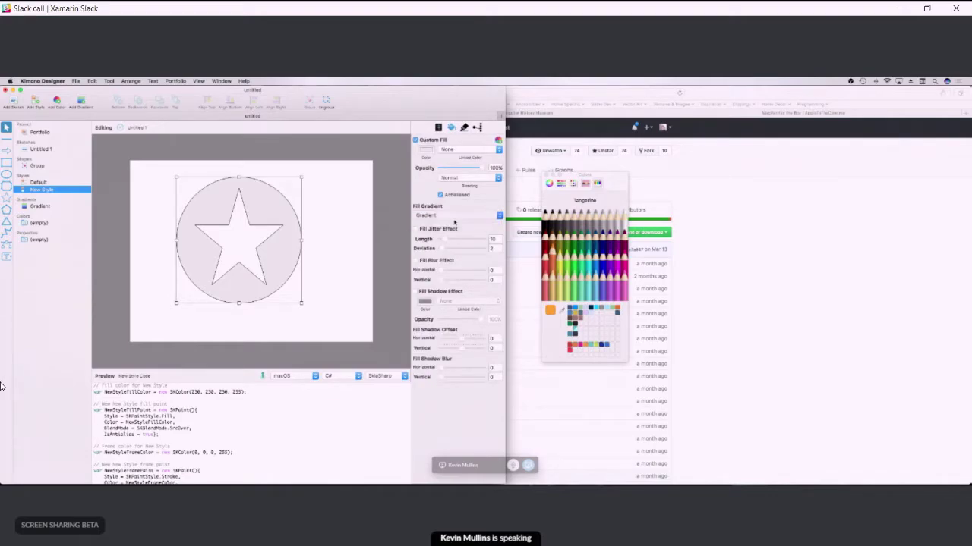
Step: Apply New Style to the Group shape so it renders in the orange-pink gradient
left_click(41, 149)
left_click(35, 167)
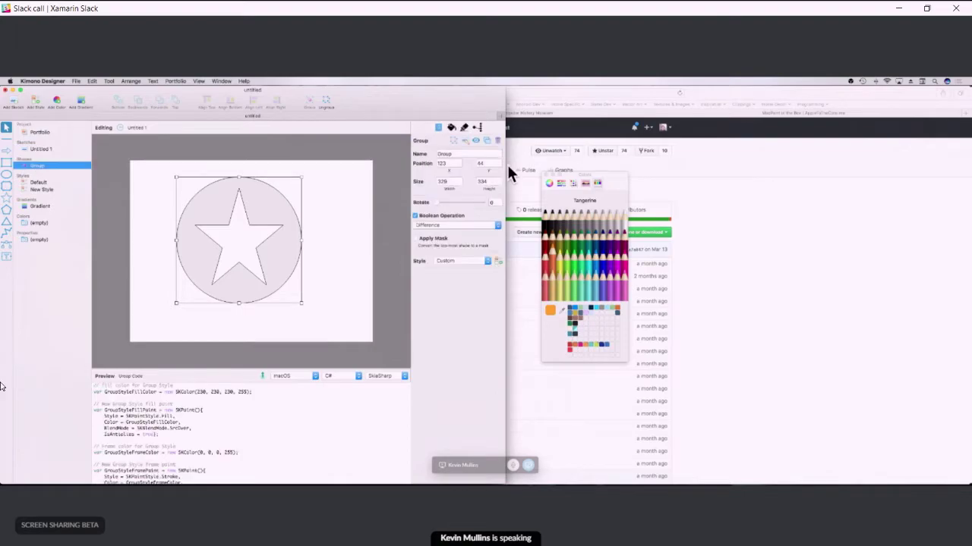
left_click(471, 263)
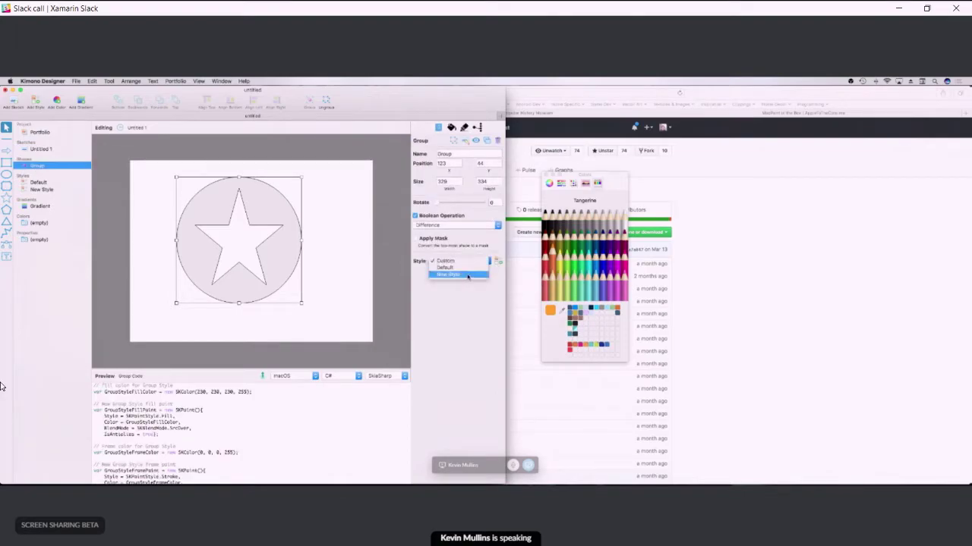
left_click(466, 274)
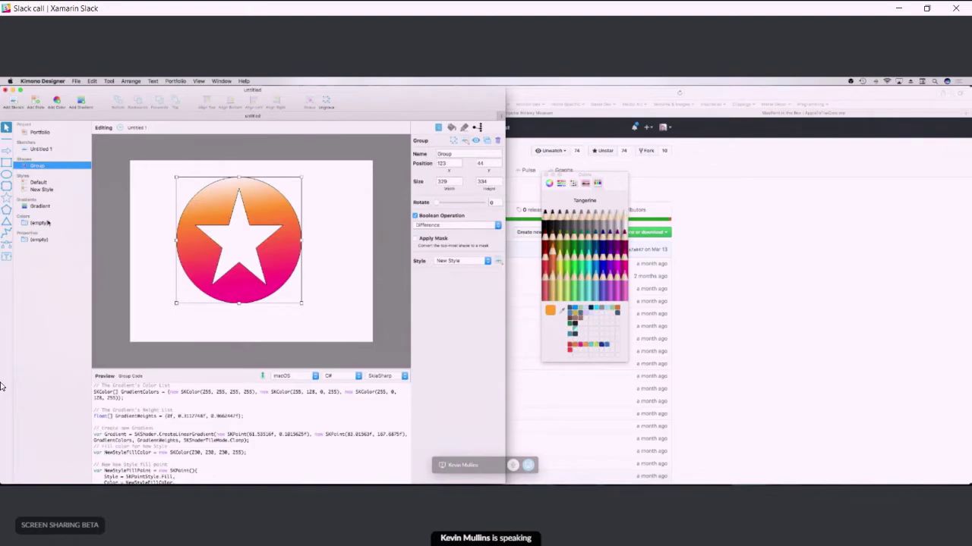
left_click(42, 190)
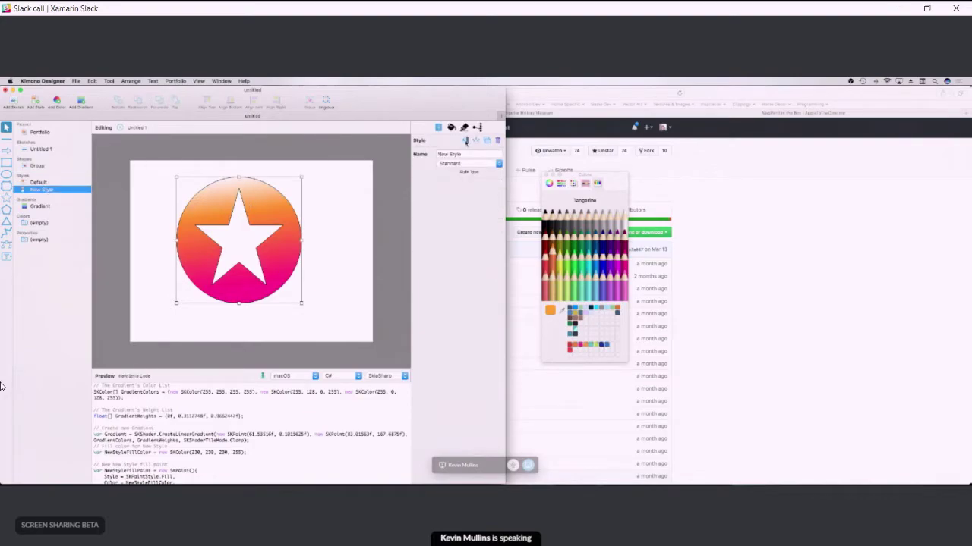
Step: Give New Style a Midnight dark blue frame about 2.956 wide, then check the Group
left_click(465, 128)
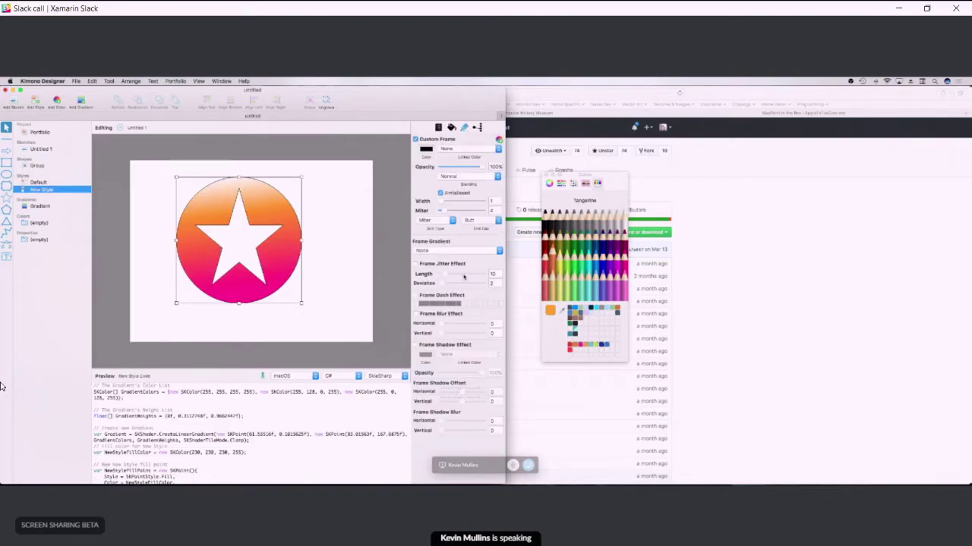
left_click(444, 203)
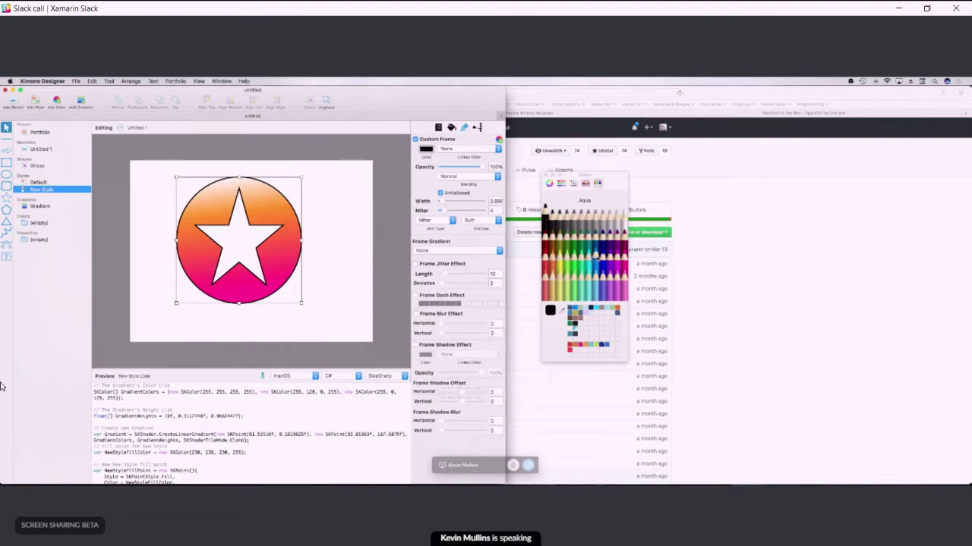
left_click(602, 230)
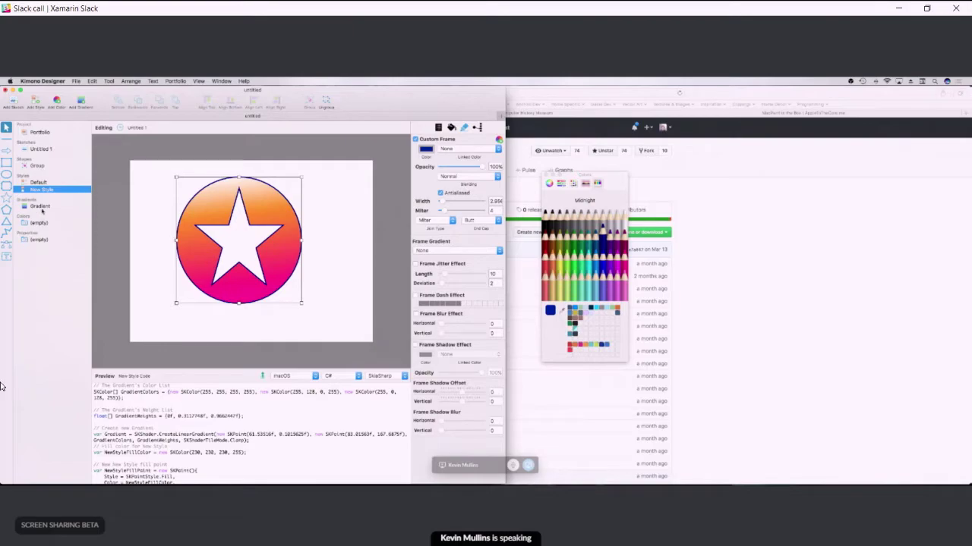
left_click(38, 165)
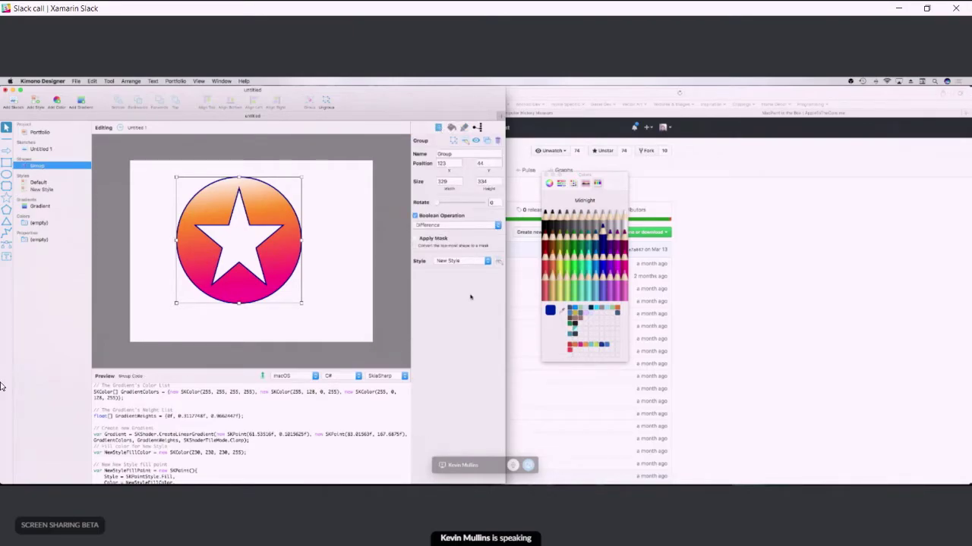
Step: Switch the group's style to Default and back to New Style, then move it up-left and shrink it to about 290×292
left_click(467, 260)
left_click(455, 251)
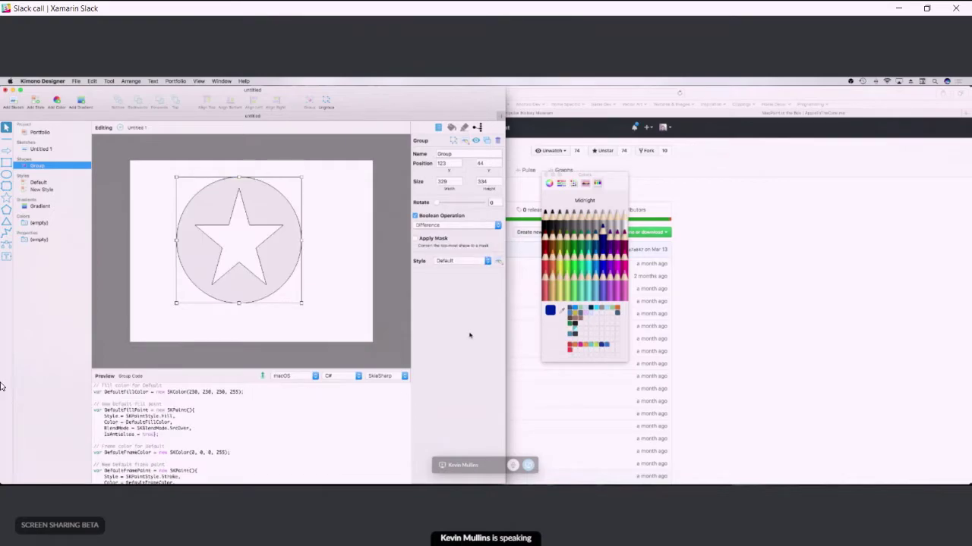
left_click(464, 260)
left_click(459, 270)
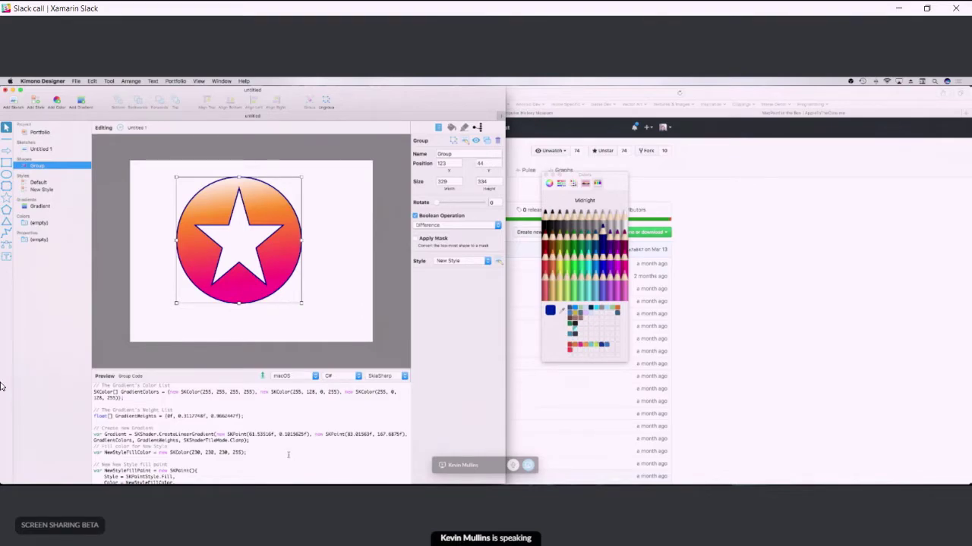
left_click_drag(294, 285, 263, 279)
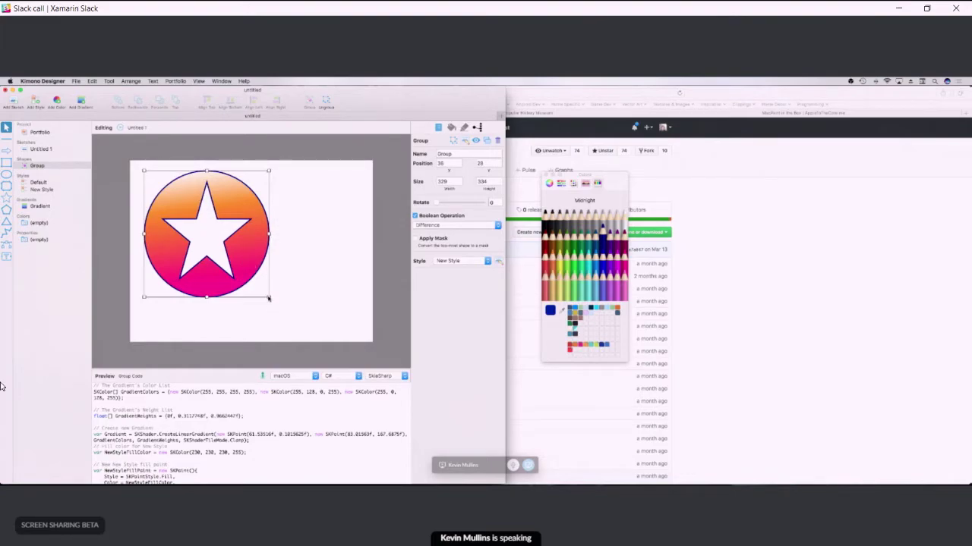
left_click_drag(269, 298, 254, 281)
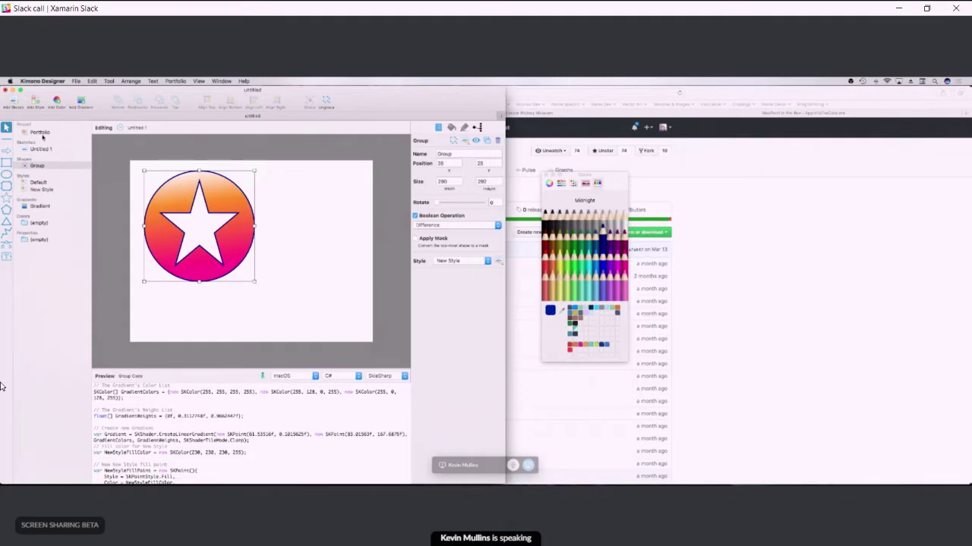
Step: Add a new sketch, draw a polygon on it, raise its sides to 8, and shift it up-right
left_click(19, 106)
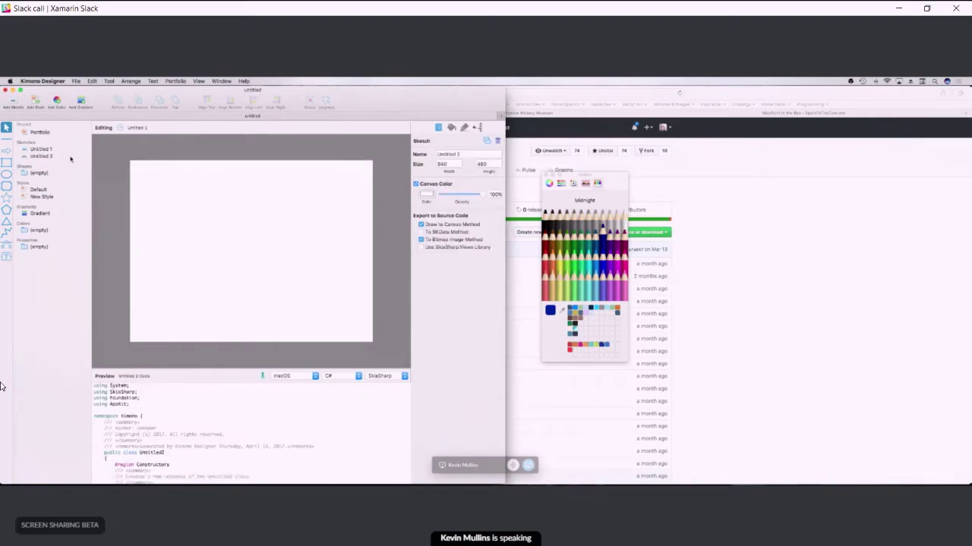
left_click(6, 209)
left_click_drag(143, 181, 248, 287)
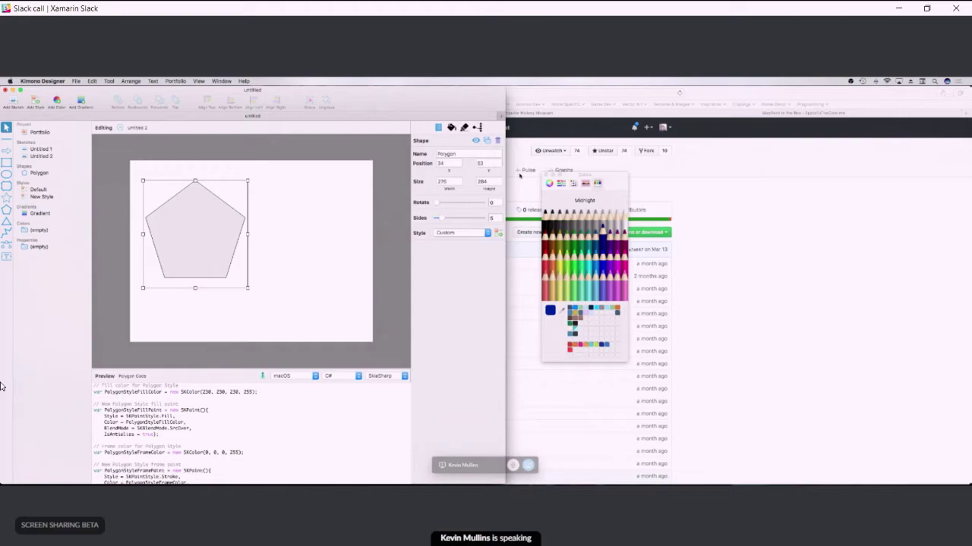
left_click_drag(444, 219, 449, 218)
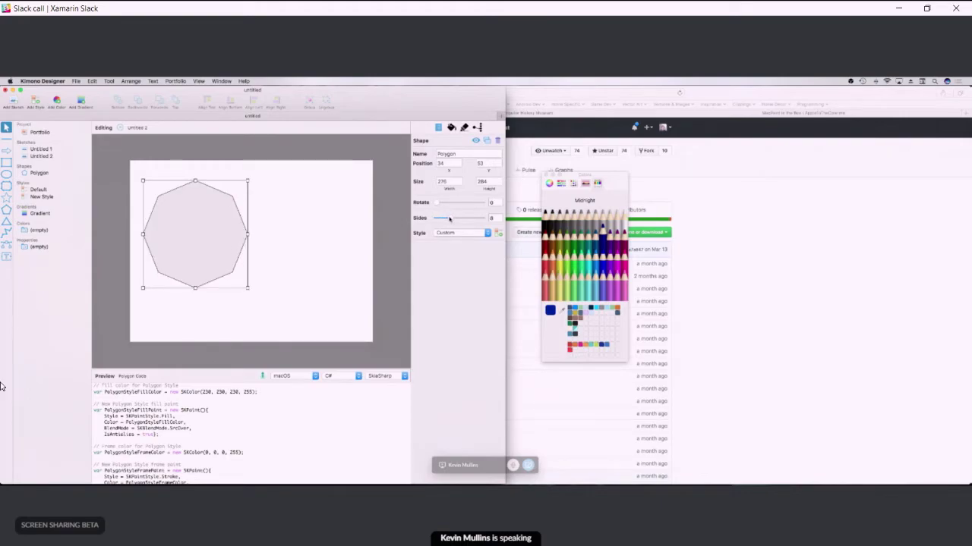
left_click_drag(204, 241, 228, 234)
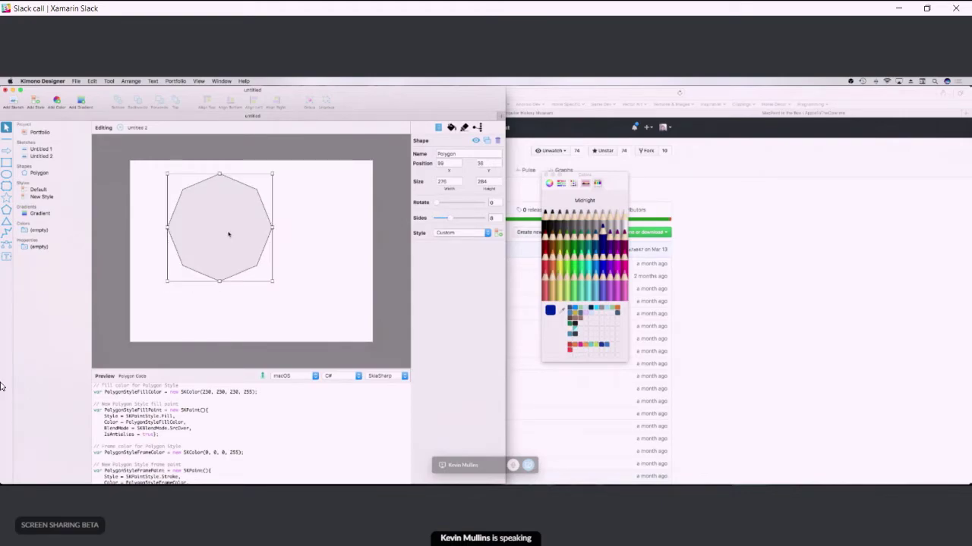
Step: Check Untitled 1, return to Untitled 2, then select Portfolio to show its properties and code
left_click(50, 157)
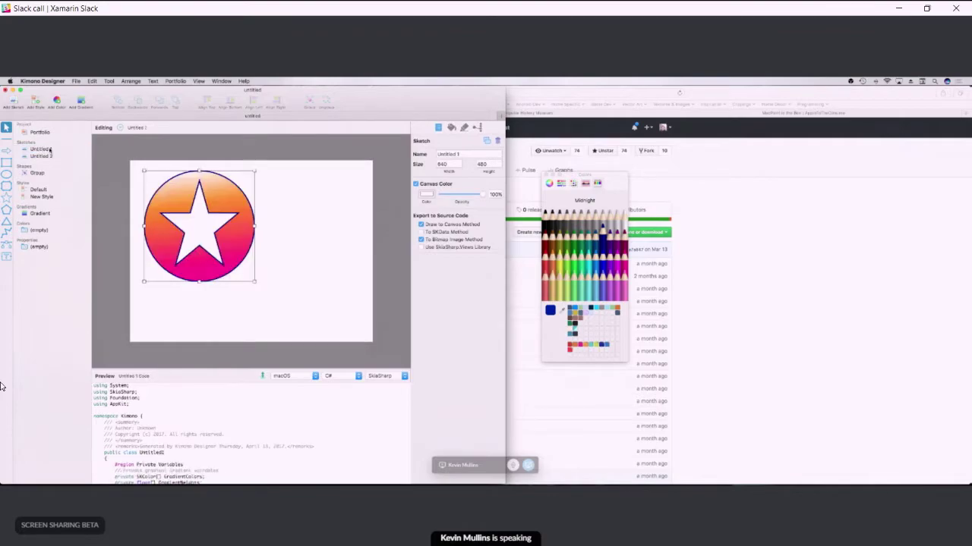
left_click(49, 157)
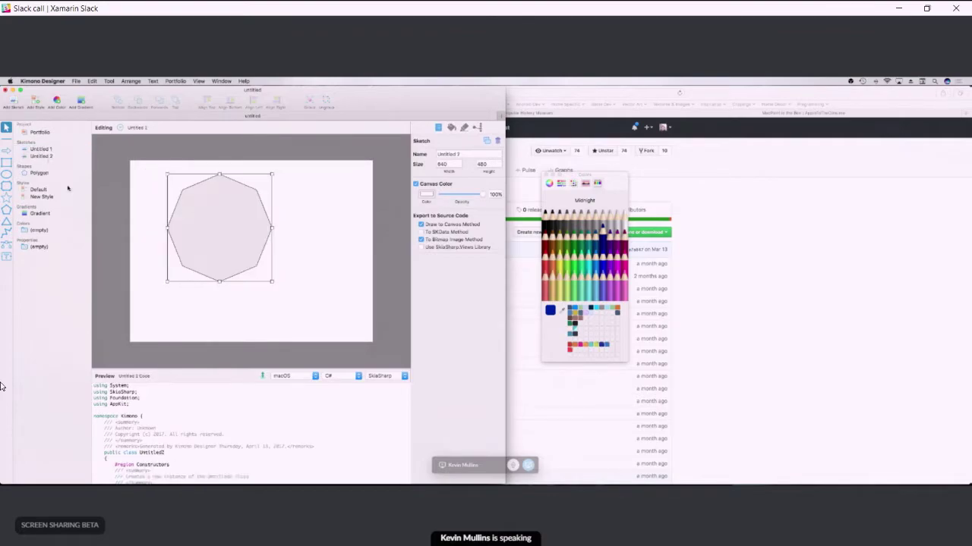
left_click(42, 133)
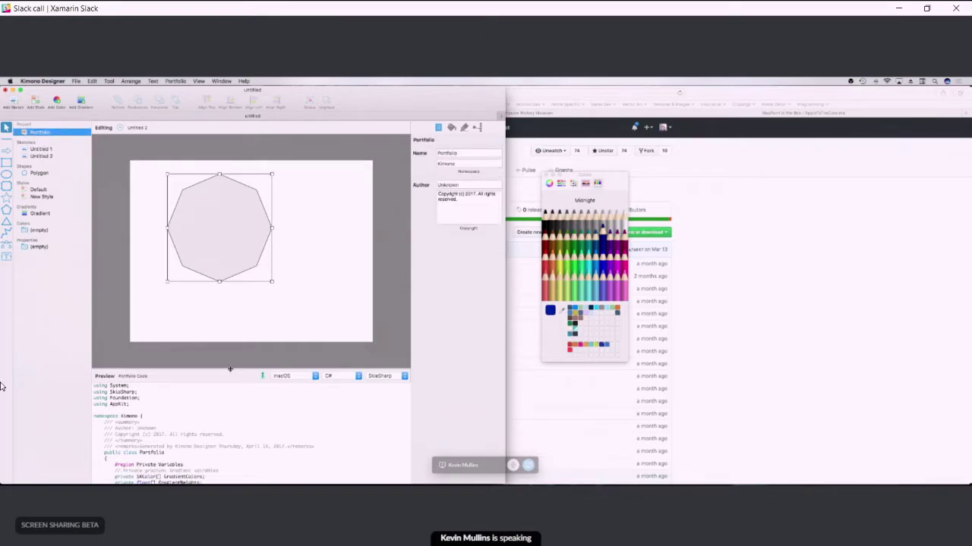
Step: Enlarge the Preview pane, scroll through the generated Portfolio class, and keep C# as the language
left_click_drag(230, 370, 230, 233)
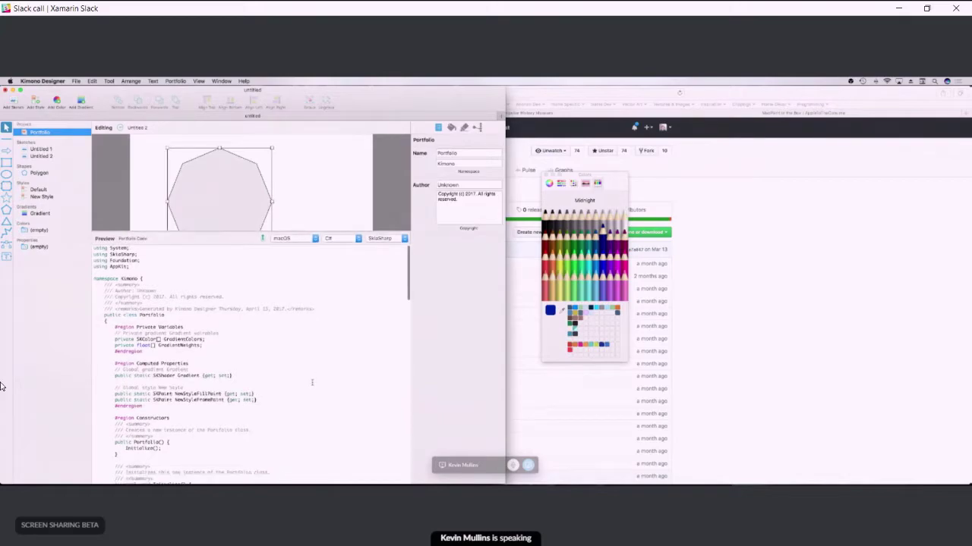
scroll(311, 383, "down", 3)
scroll(312, 382, "down", 10)
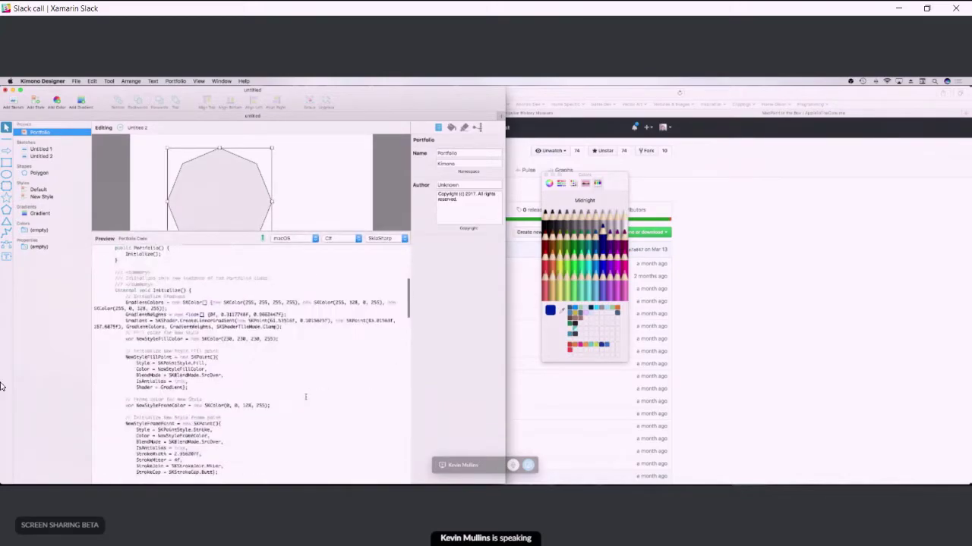
scroll(305, 397, "down", 10)
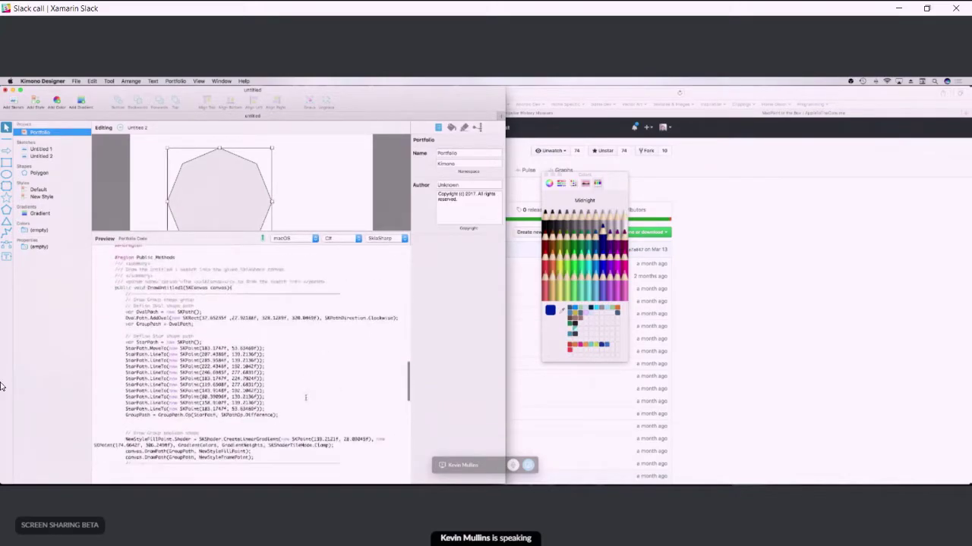
scroll(305, 397, "down", 10)
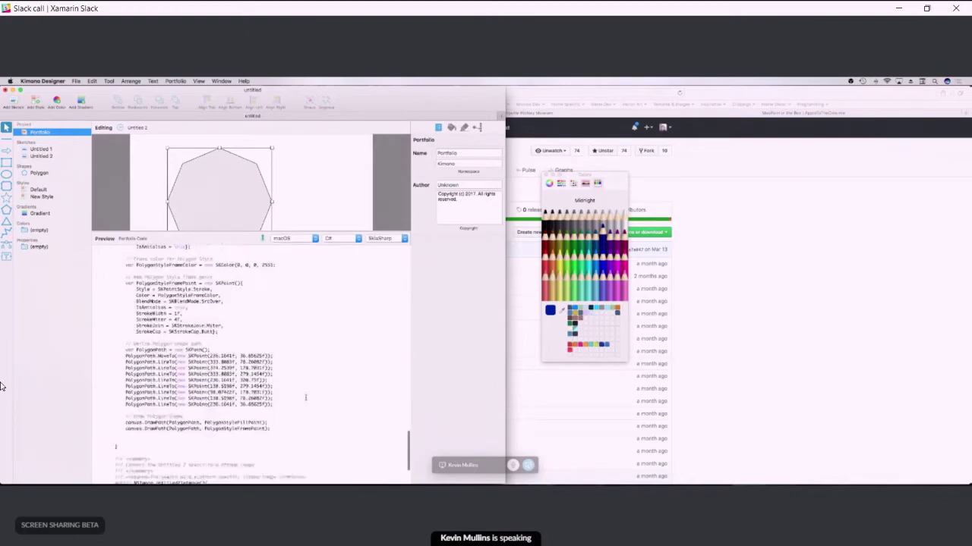
scroll(306, 398, "up", 10)
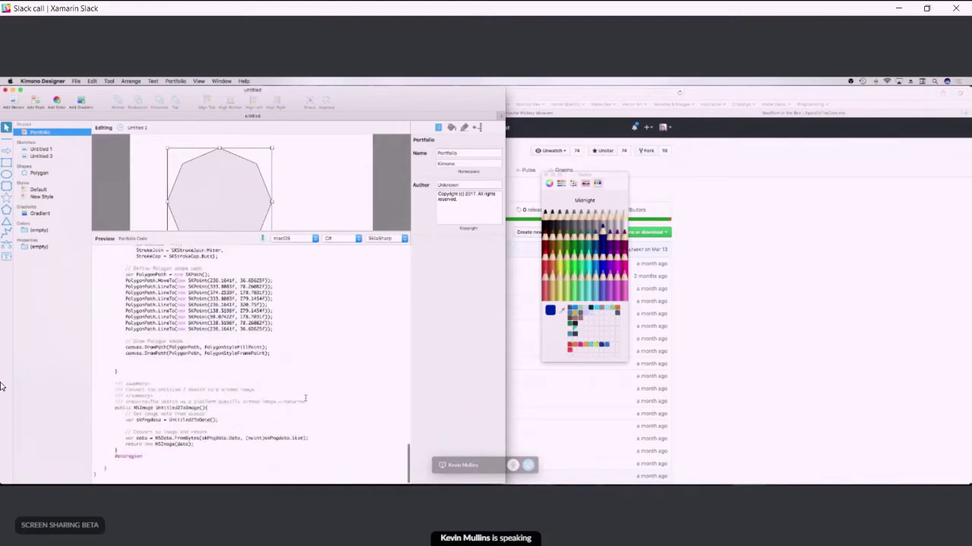
scroll(307, 400, "up", 10)
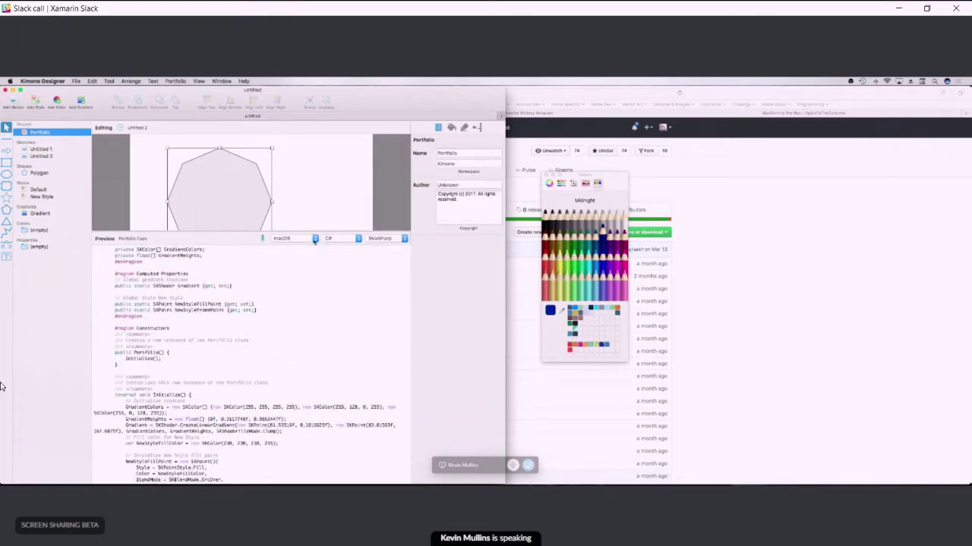
left_click(352, 240)
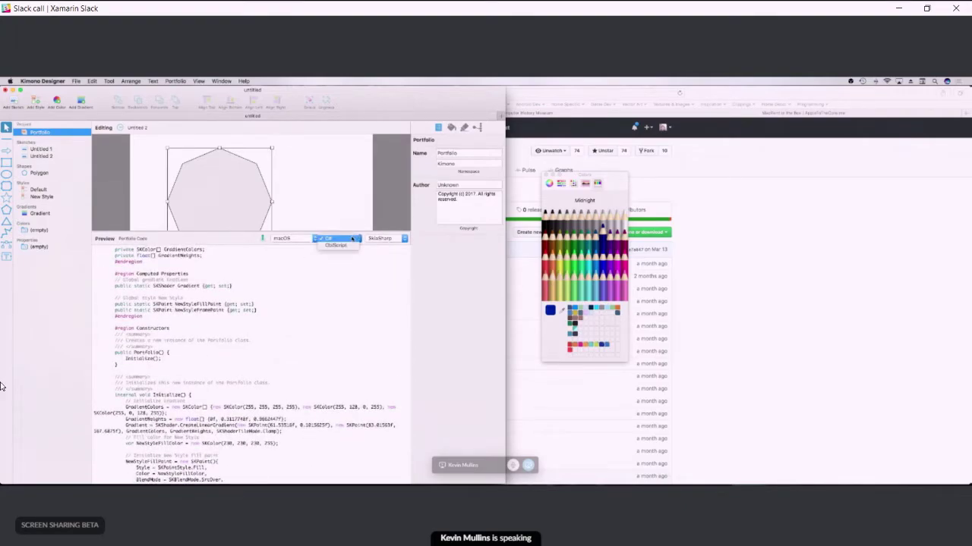
left_click(349, 240)
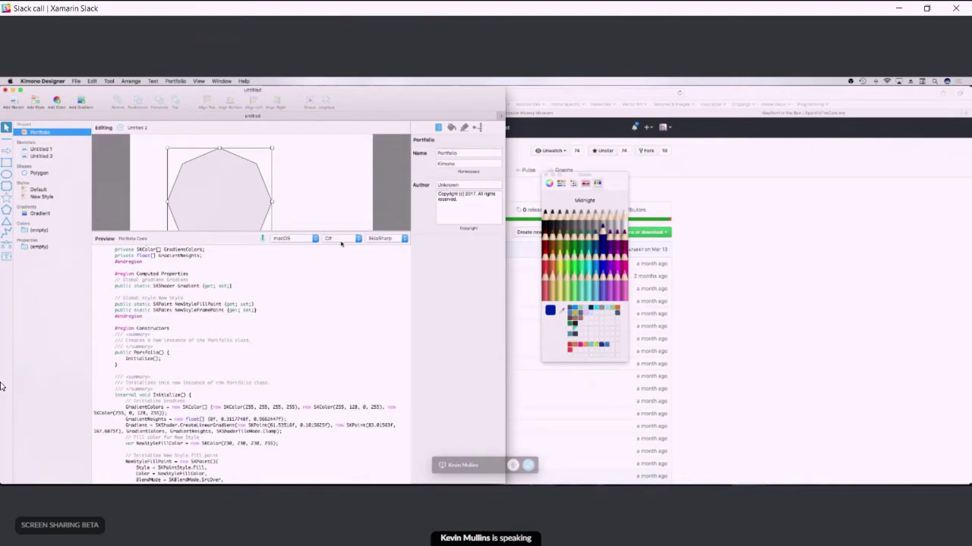
Step: Set the Portfolio code's target platform to Windows WPF, review it, then change it to macOS
left_click(299, 239)
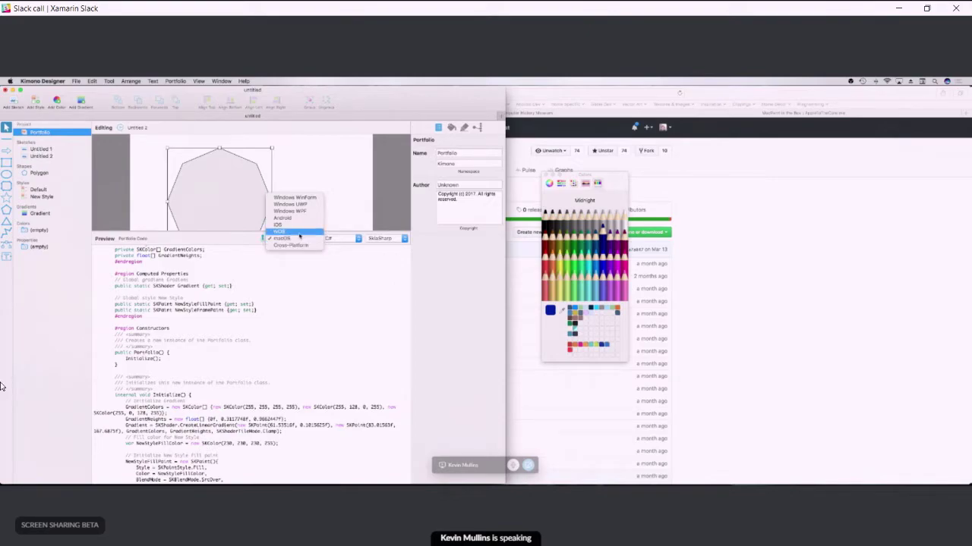
left_click(306, 213)
scroll(292, 315, "down", 5)
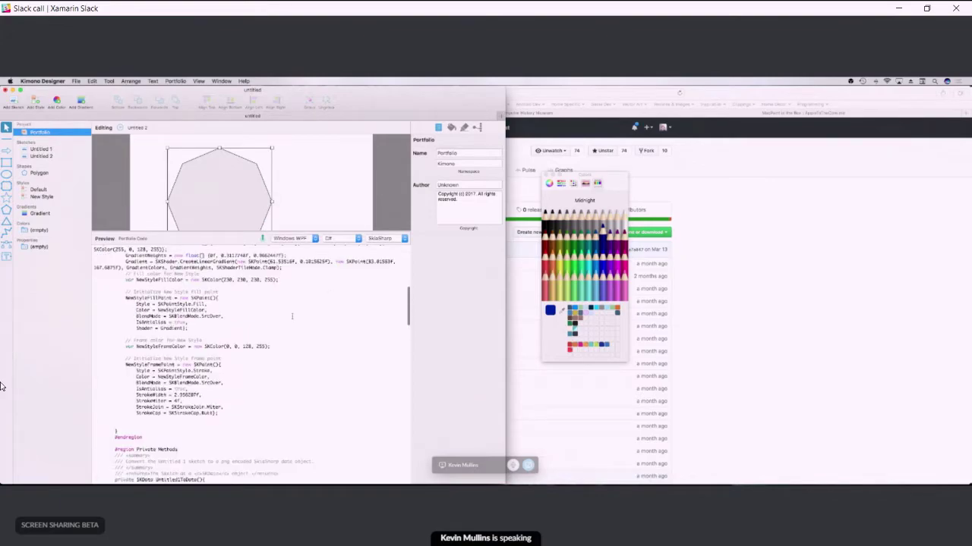
scroll(291, 316, "up", 10)
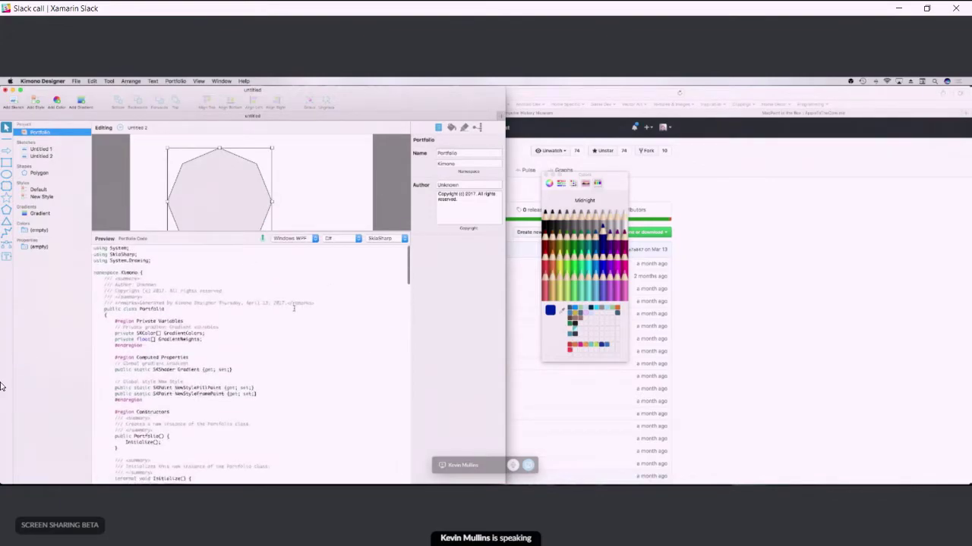
scroll(320, 330, "down", 6)
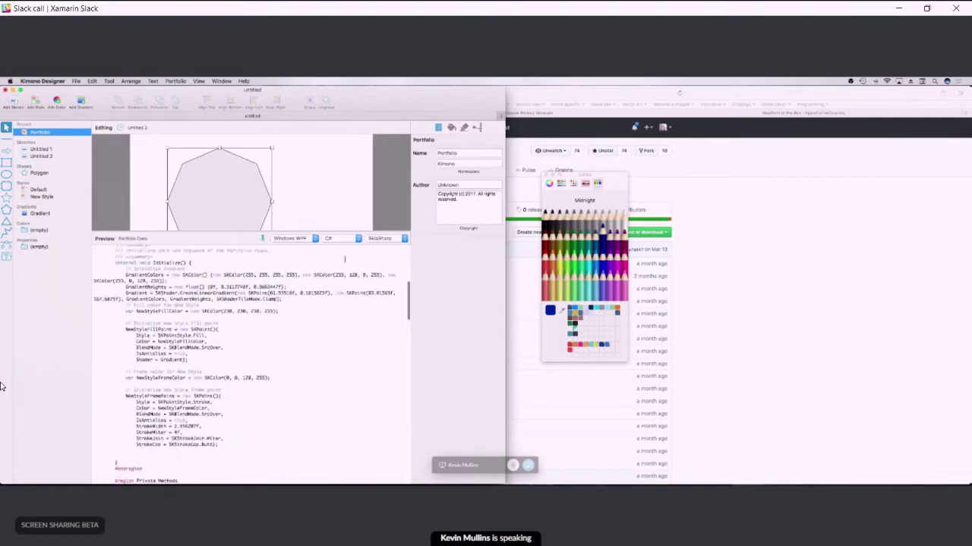
left_click(313, 240)
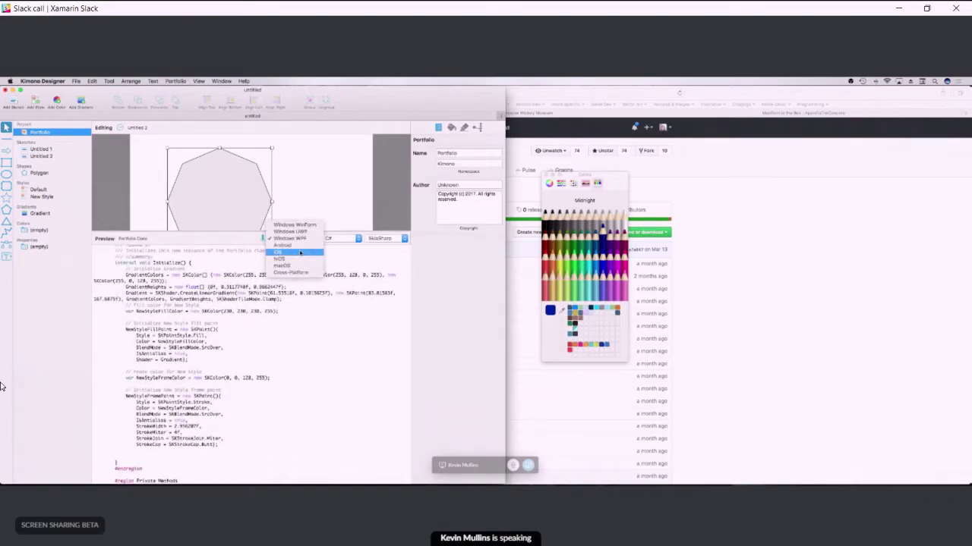
left_click(298, 266)
Step: Generate the Portfolio code with the KimonoCore library and scroll through the result
left_click(383, 238)
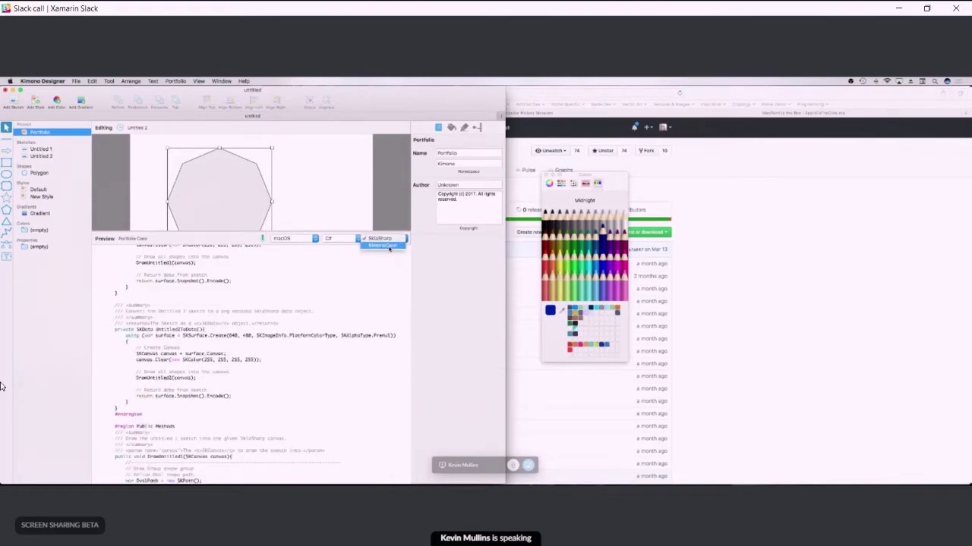
left_click(385, 246)
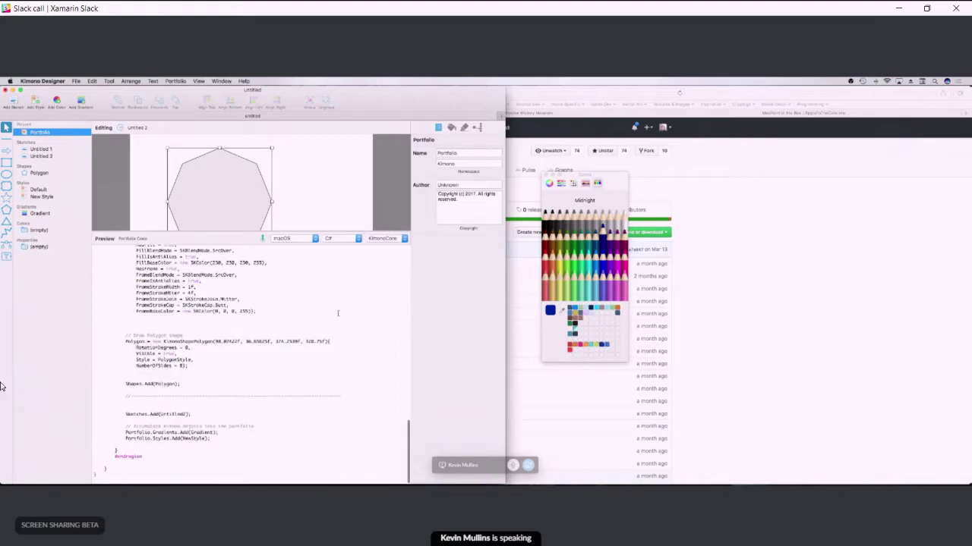
scroll(338, 312, "up", 10)
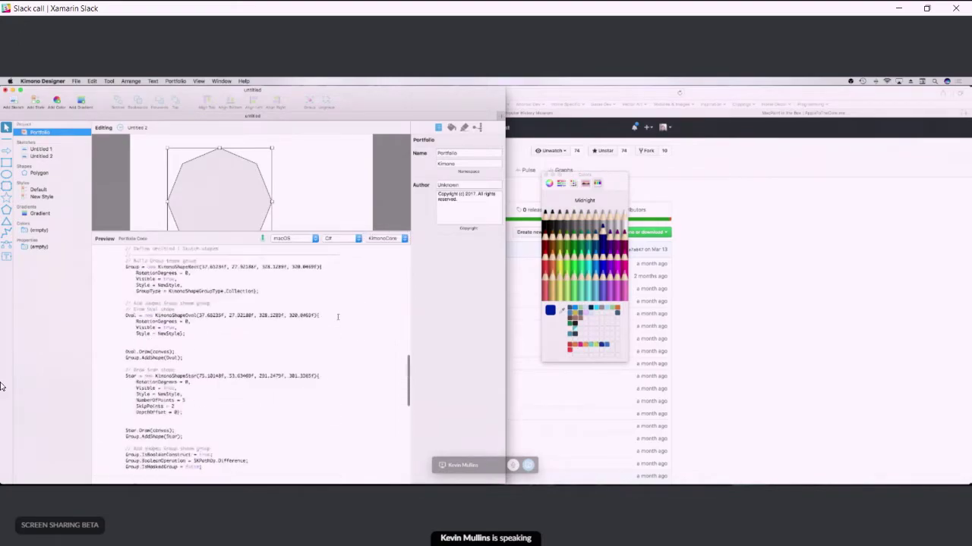
scroll(338, 318, "up", 15)
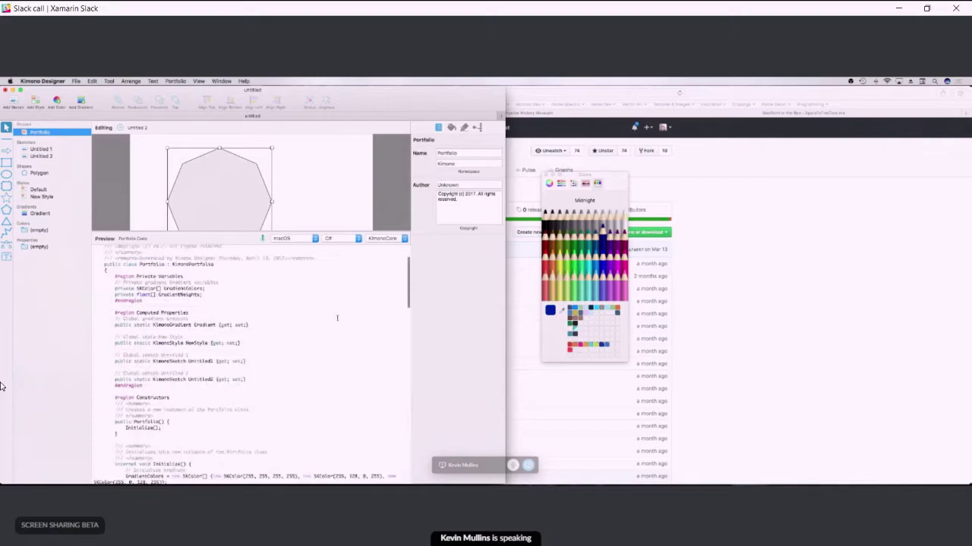
scroll(337, 318, "down", 8)
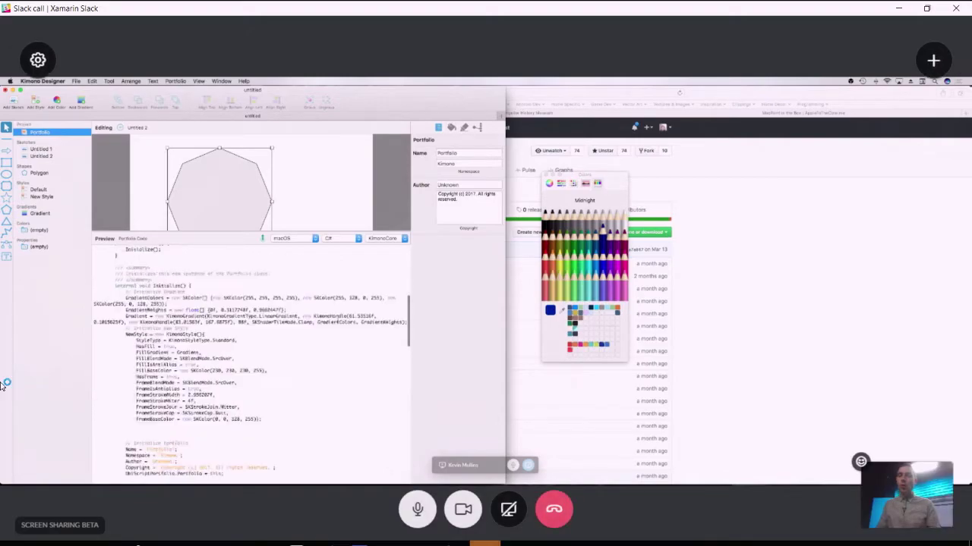
scroll(335, 319, "down", 15)
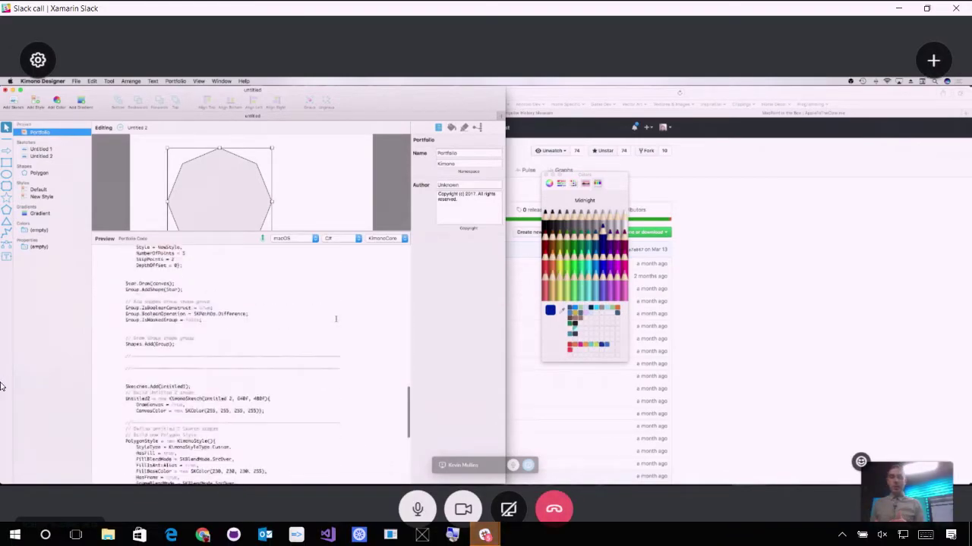
scroll(336, 319, "down", 8)
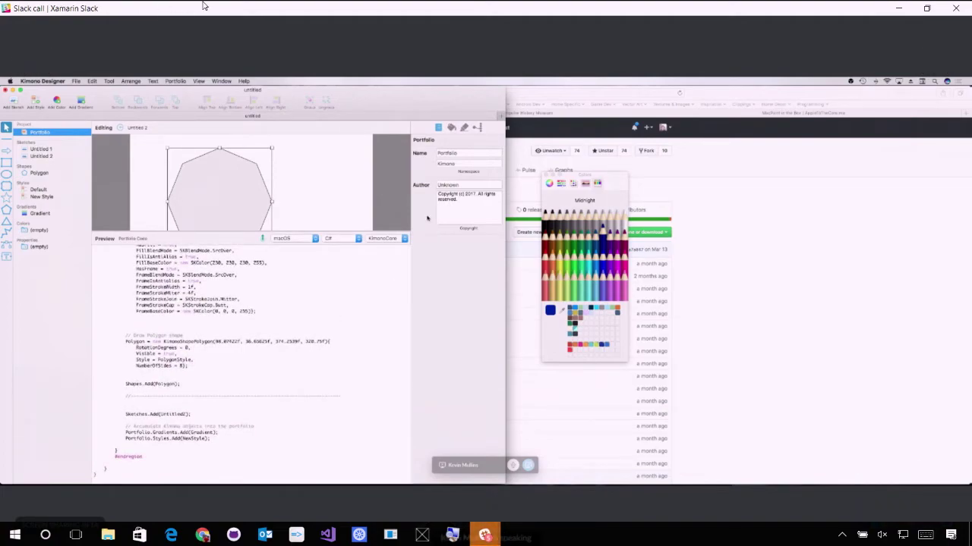
Step: Switch the graphics library back to SkiaSharp and select the polygon to show its drawing code
left_click(388, 239)
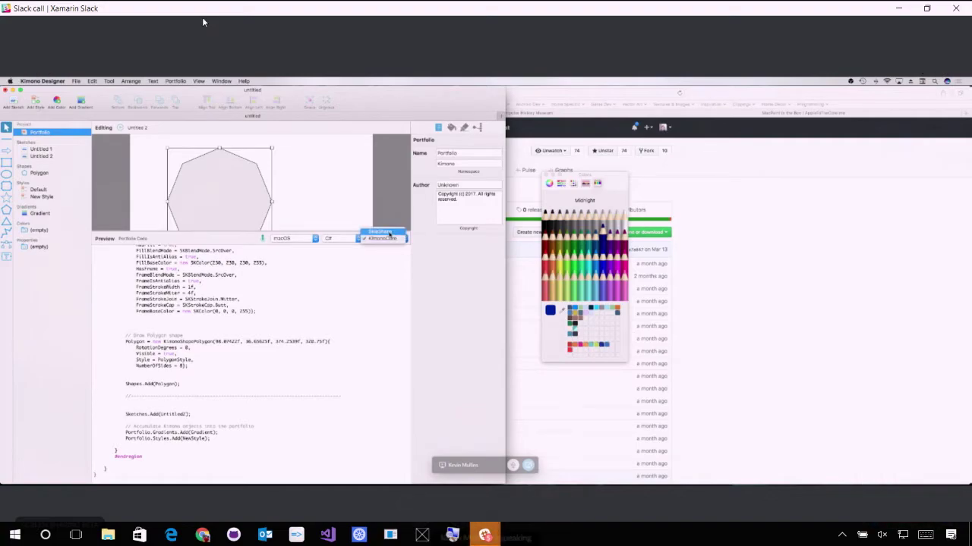
mouse_move(193, 33)
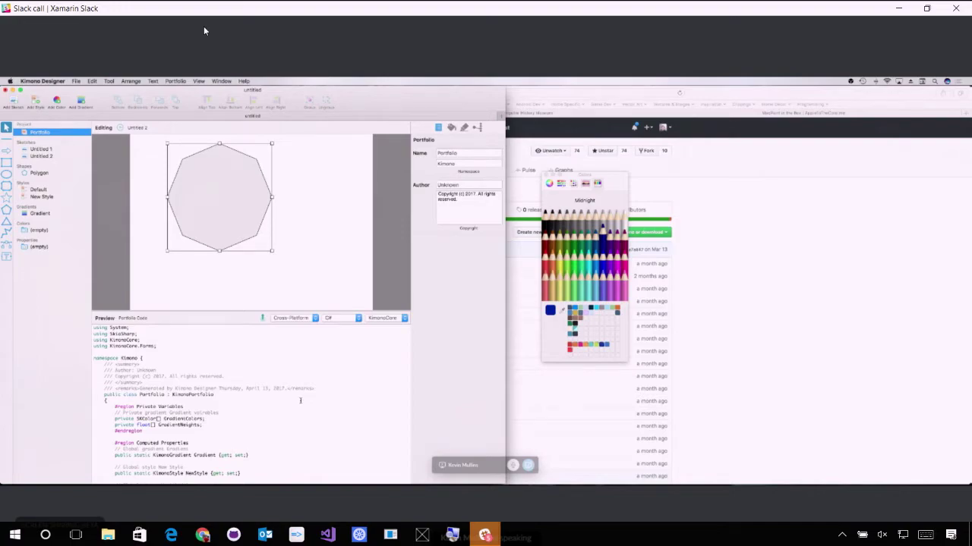
left_click(368, 318)
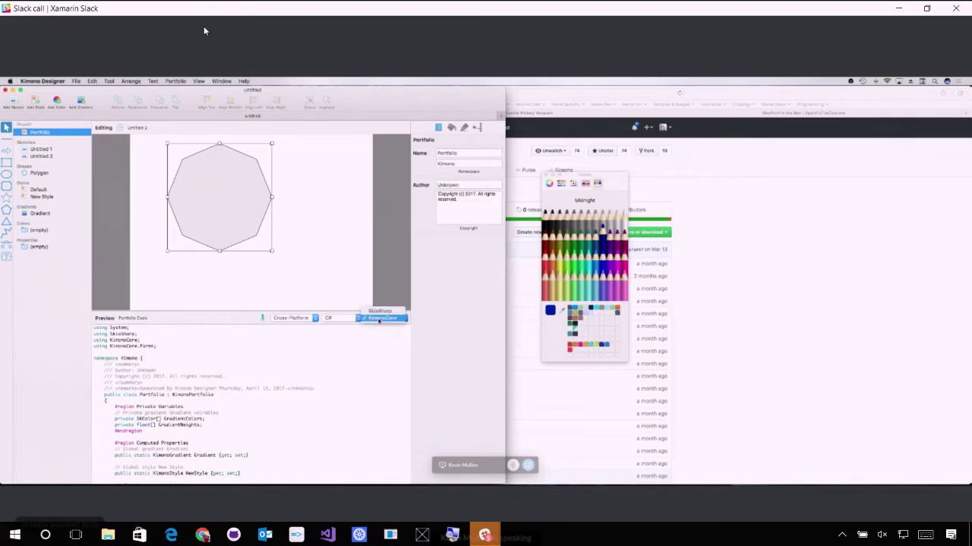
left_click(362, 304)
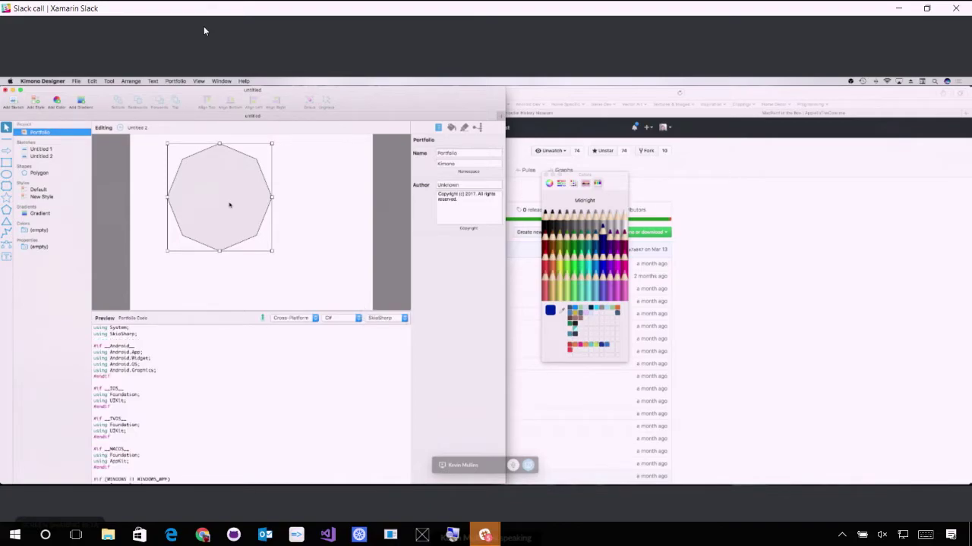
left_click(40, 174)
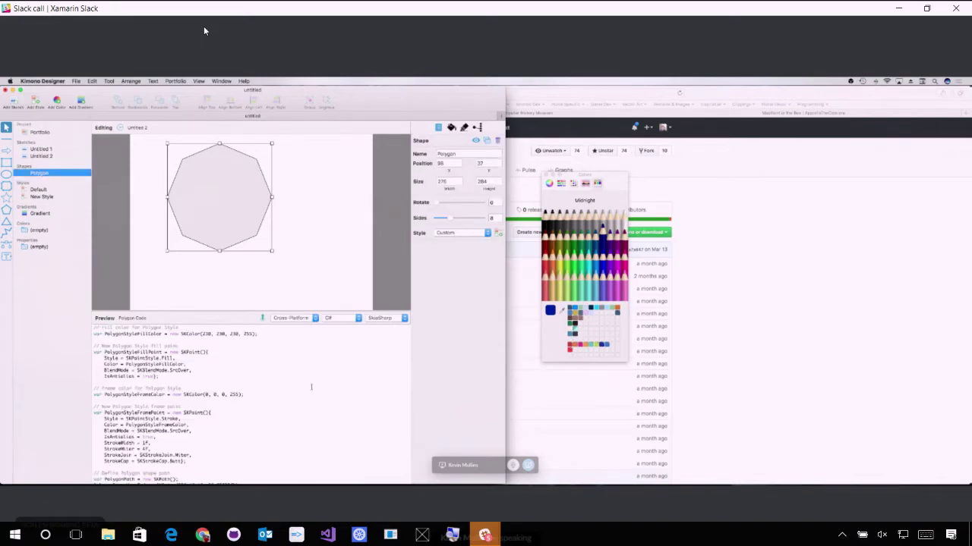
Step: Scroll through the polygon's generated drawing code in the Preview pane
scroll(311, 388, "down", 2)
scroll(311, 388, "up", 2)
scroll(312, 388, "down", 6)
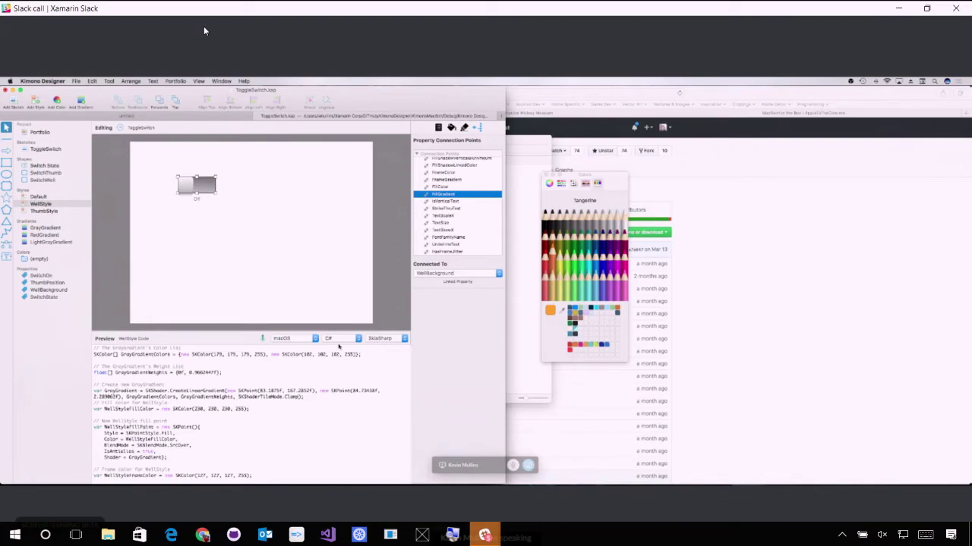
Step: Regenerate the ToggleSwitch style code using the KimonoCore library
left_click(373, 340)
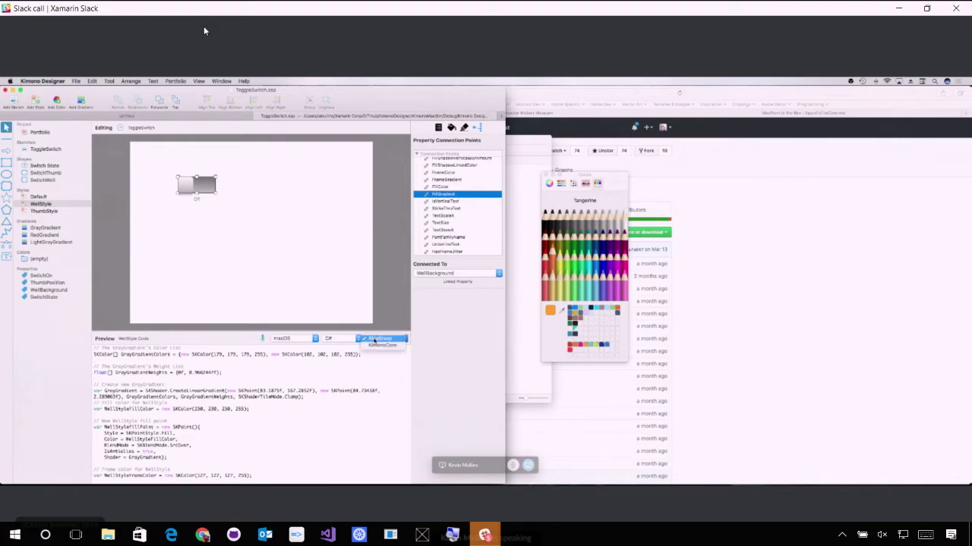
left_click(376, 347)
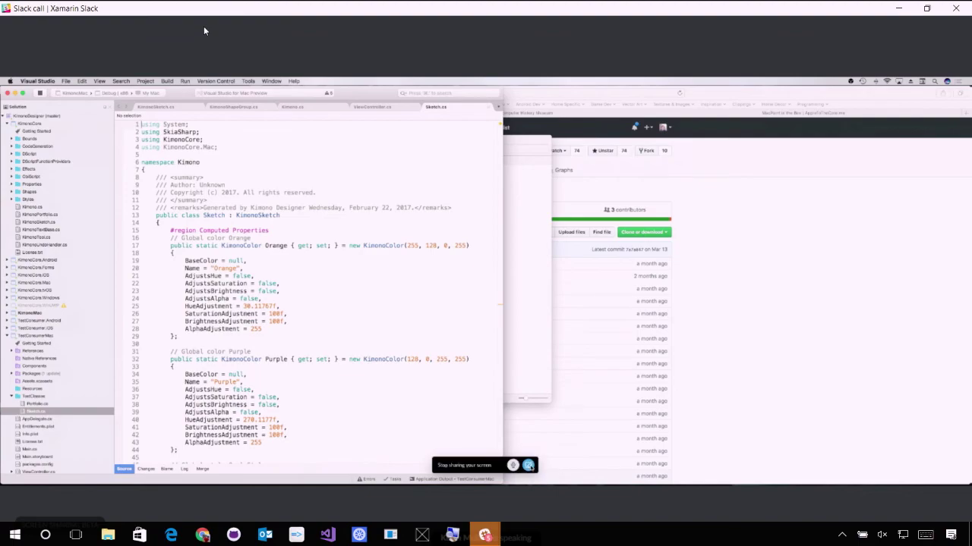
Step: End the screen share with Alt+Tab and return to the call
key("alt+Tab")
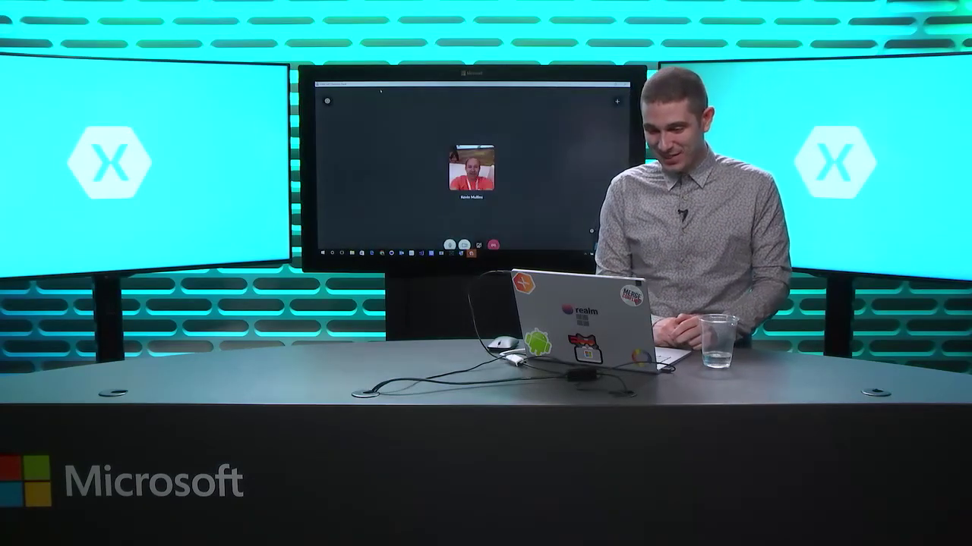